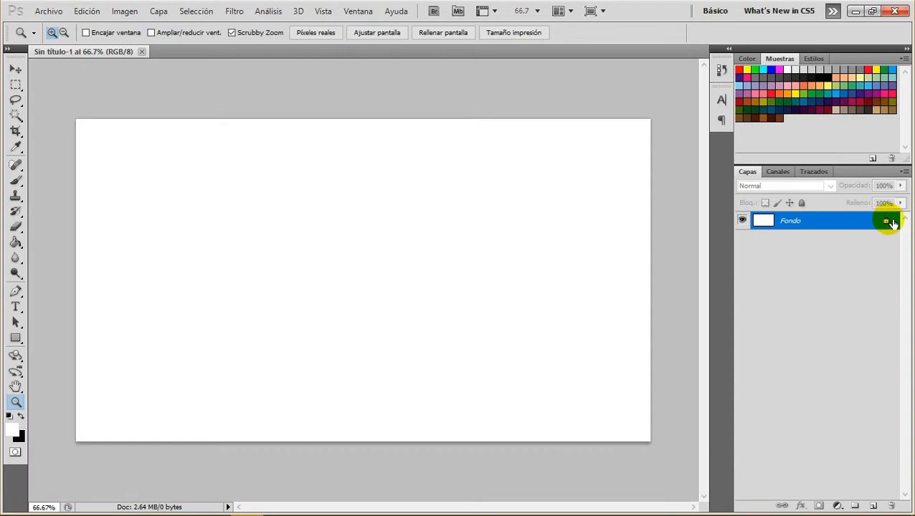
# Step: Convert the locked Fondo background into a regular layer and set the foreground color to dark brown 491500
pyautogui.doubleClick(890, 223)
pyautogui.click(586, 164)
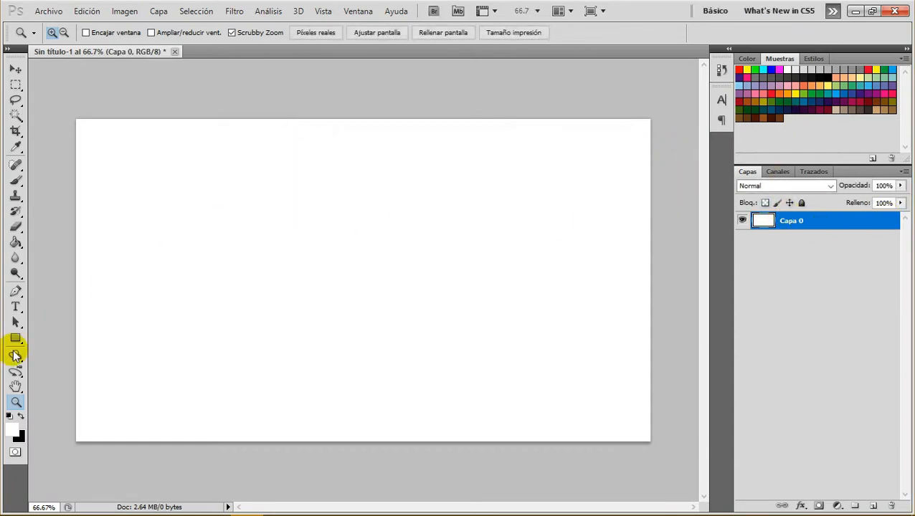
pyautogui.click(12, 428)
pyautogui.moveTo(709, 86); pyautogui.dragTo(420, 100)
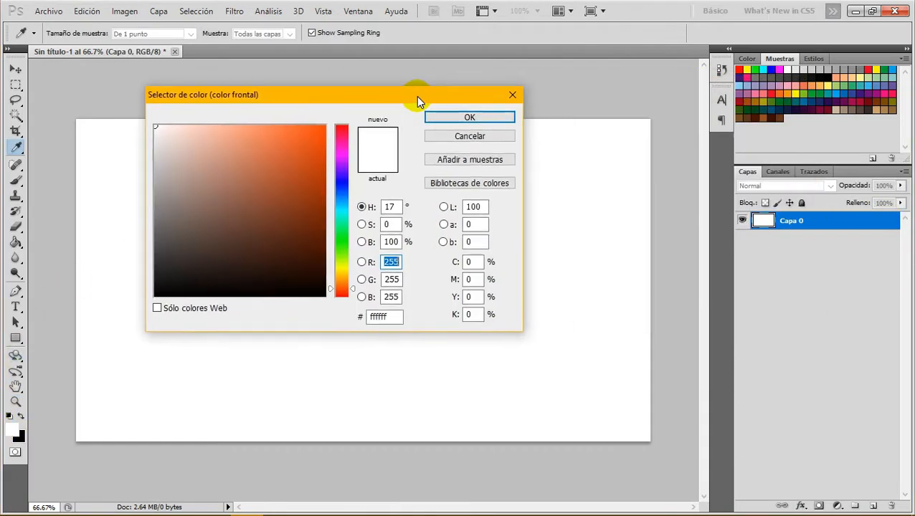
pyautogui.click(757, 123)
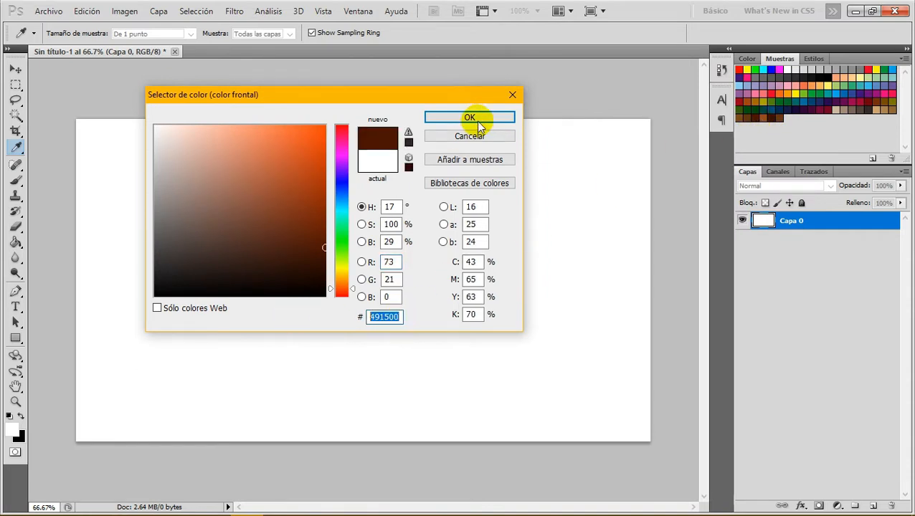
pyautogui.click(469, 116)
# Step: Set the background color to medium brown 8f4c1f
pyautogui.click(20, 435)
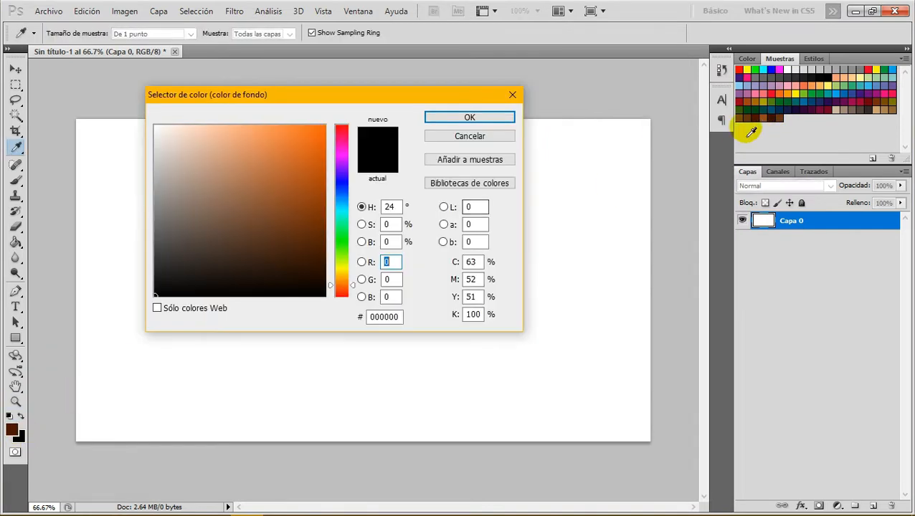
pyautogui.click(764, 121)
pyautogui.click(387, 316)
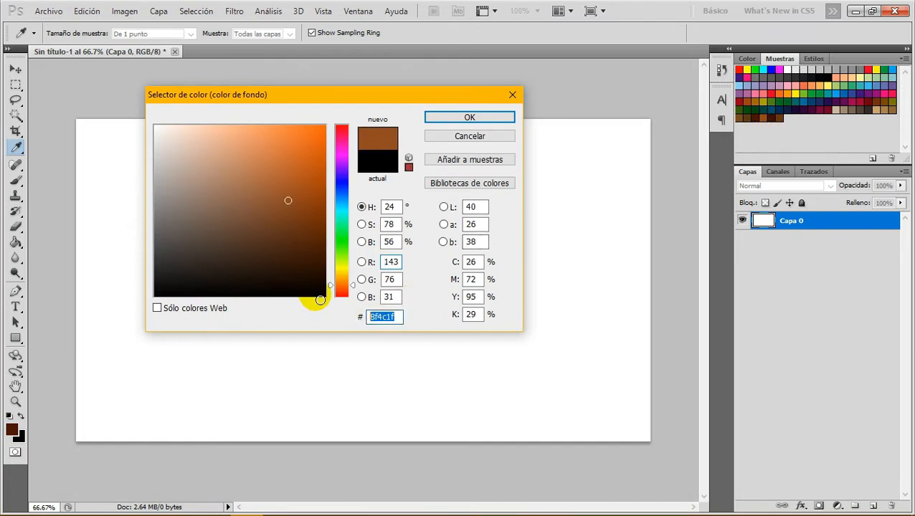
pyautogui.click(470, 117)
pyautogui.press('z')
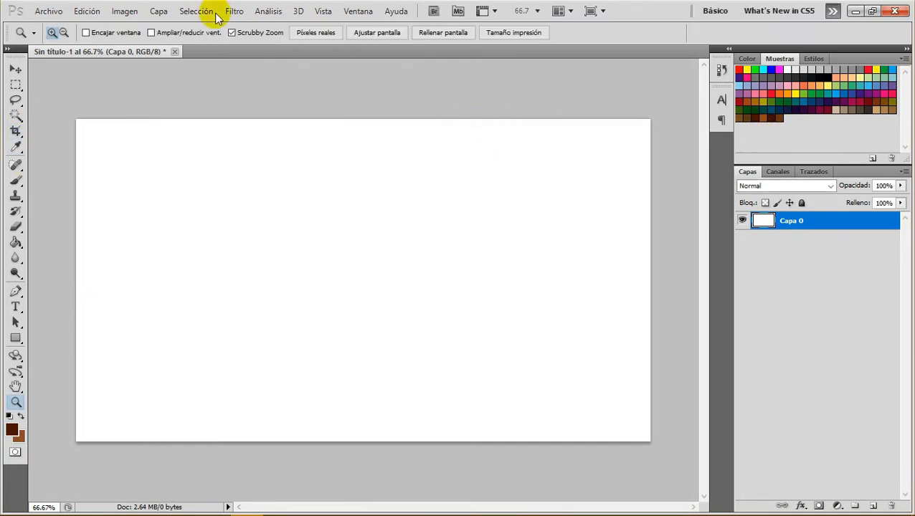
# Step: Fill Capa 0 with a brown cloud pattern using the Nubes render filter
pyautogui.click(237, 12)
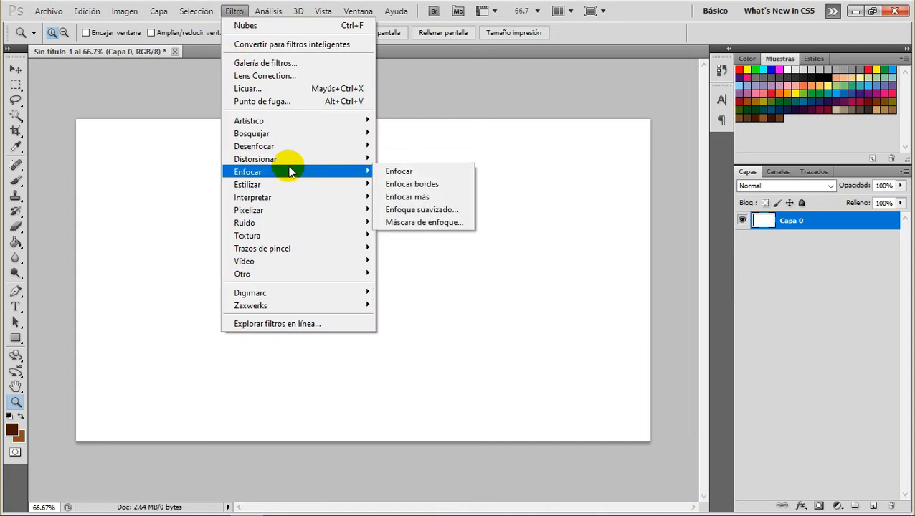
pyautogui.moveTo(299, 149)
pyautogui.moveTo(310, 194)
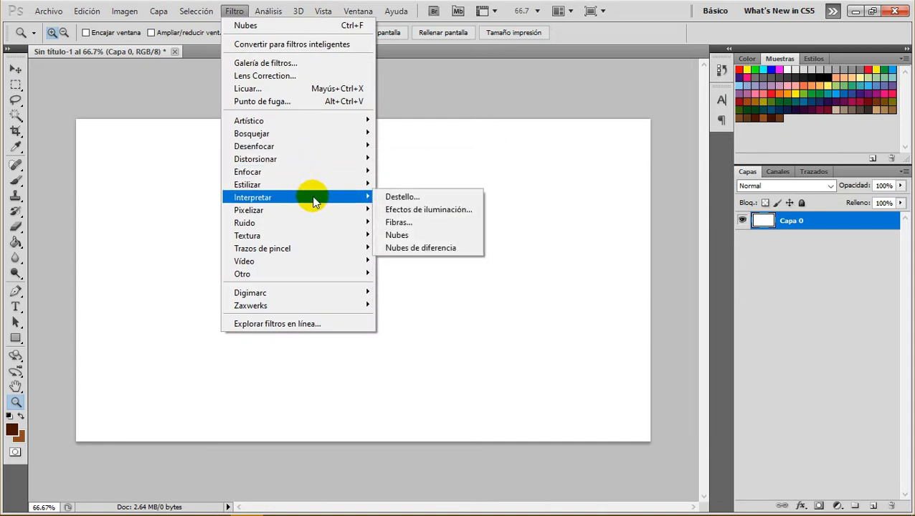
pyautogui.click(407, 236)
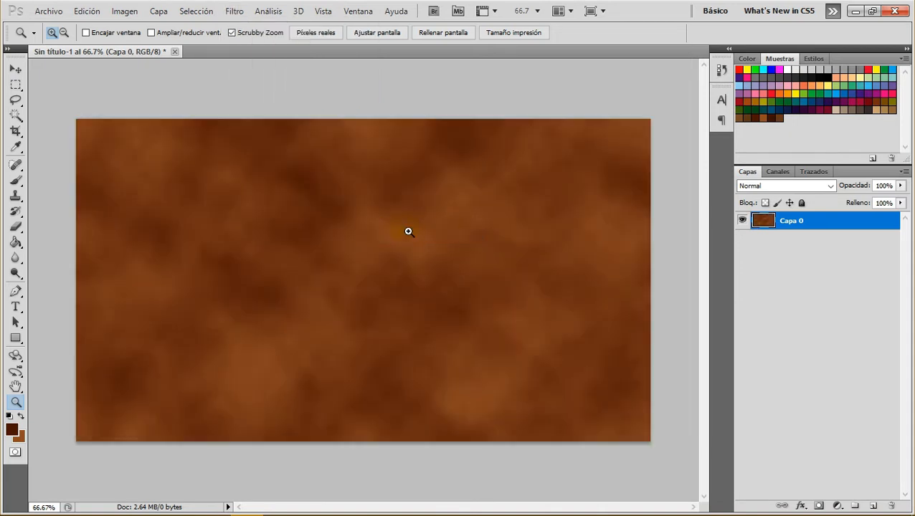
# Step: Apply the Fibras render filter to Capa 0 with Varianza 16 and Intensidad 4
pyautogui.click(236, 11)
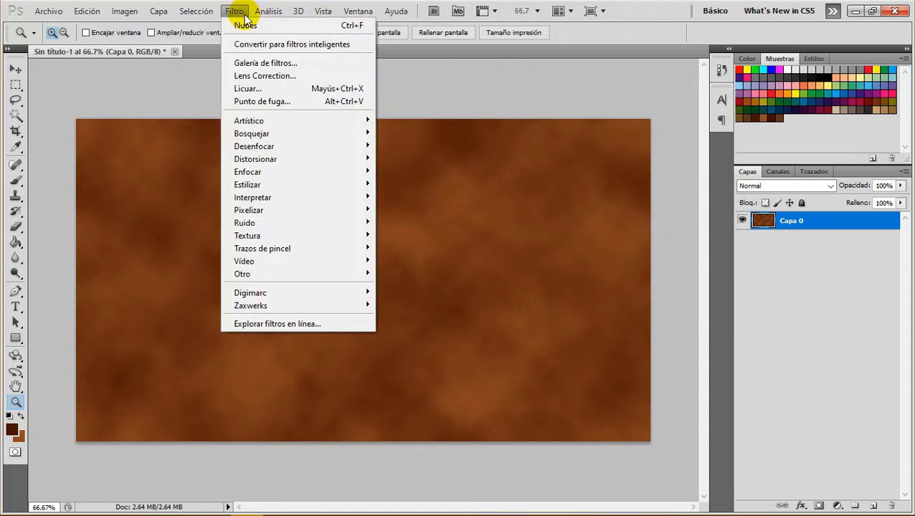
pyautogui.moveTo(301, 166)
pyautogui.moveTo(302, 196)
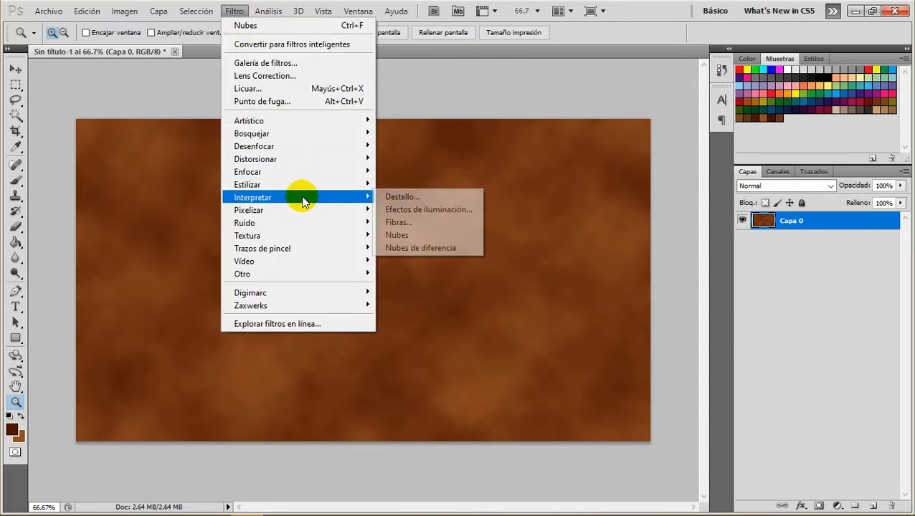
pyautogui.click(414, 223)
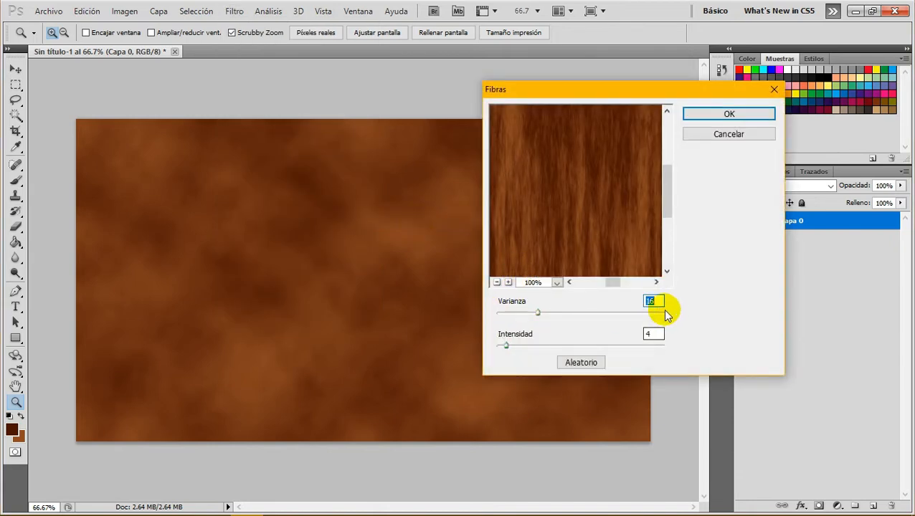
pyautogui.click(697, 113)
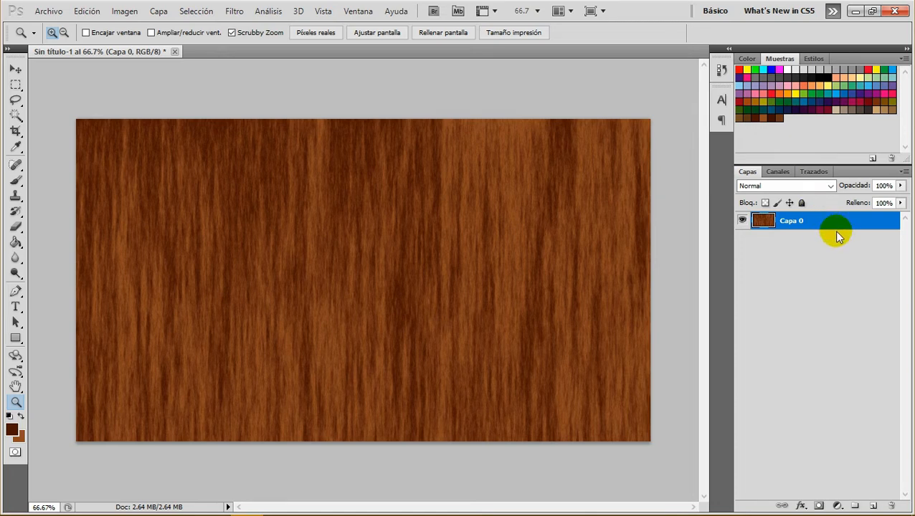
# Step: Add a new empty layer above Capa 0 and set the foreground color to 3b1100
pyautogui.click(876, 505)
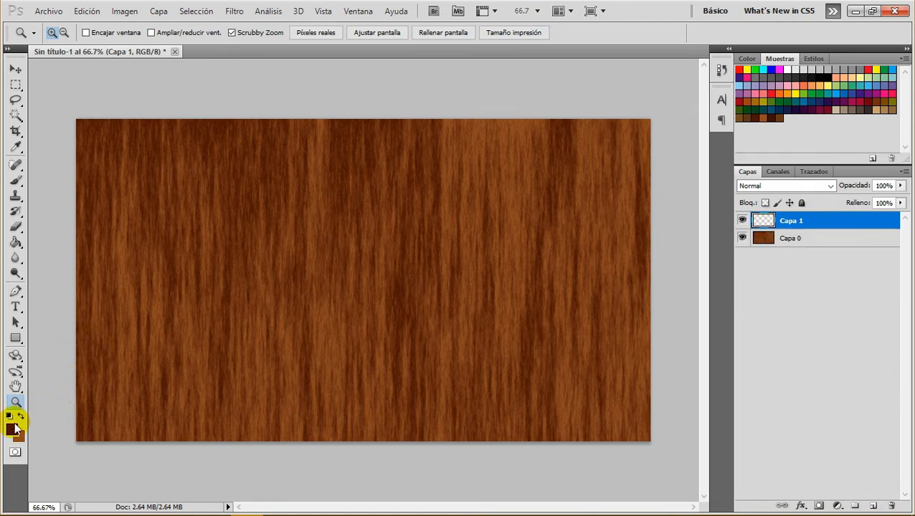
pyautogui.click(13, 430)
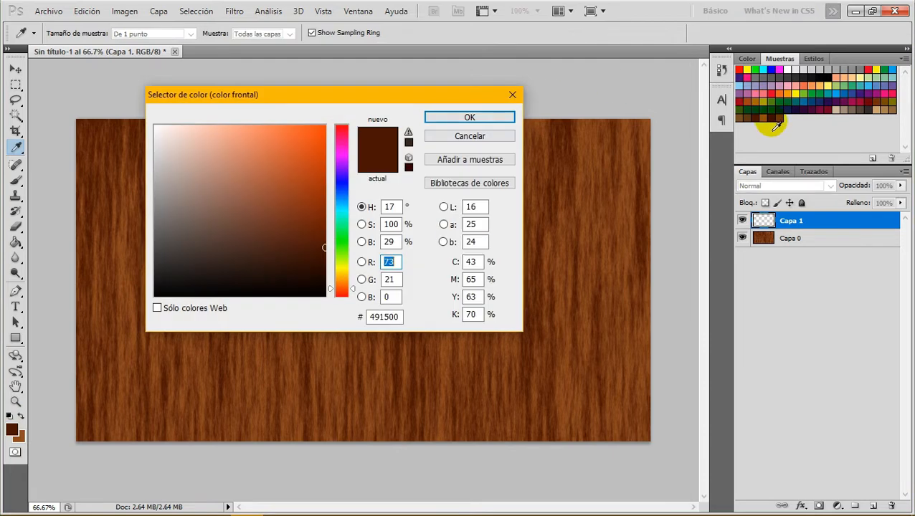
pyautogui.moveTo(400, 317); pyautogui.dragTo(335, 315)
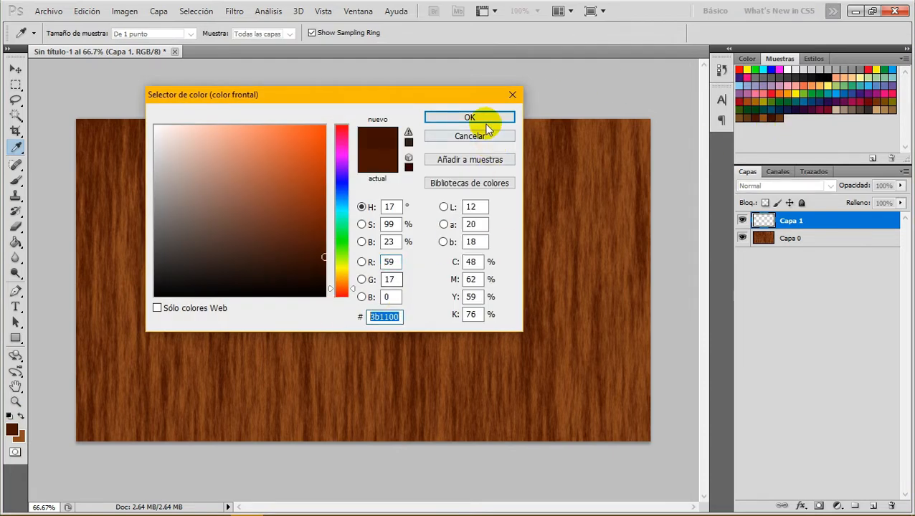
pyautogui.click(483, 120)
# Step: Set the background color to the dark brown swatch 643516
pyautogui.click(22, 435)
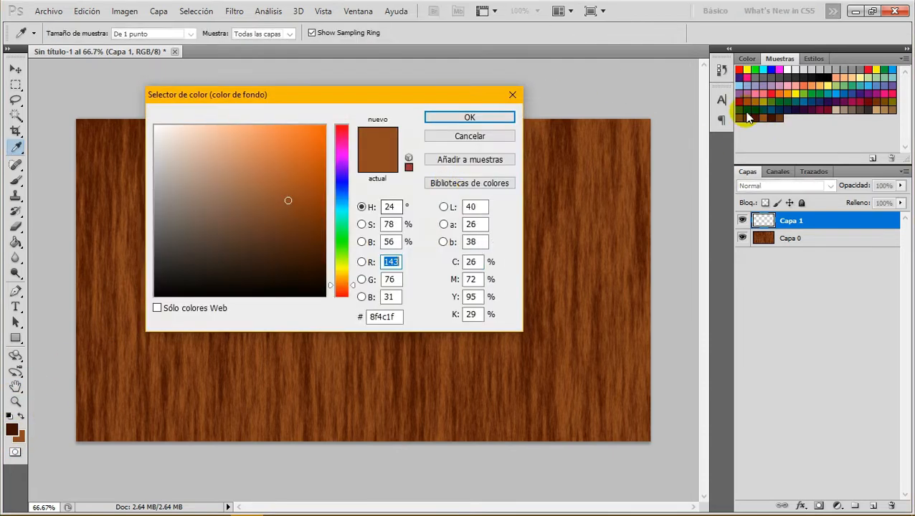
pyautogui.click(746, 117)
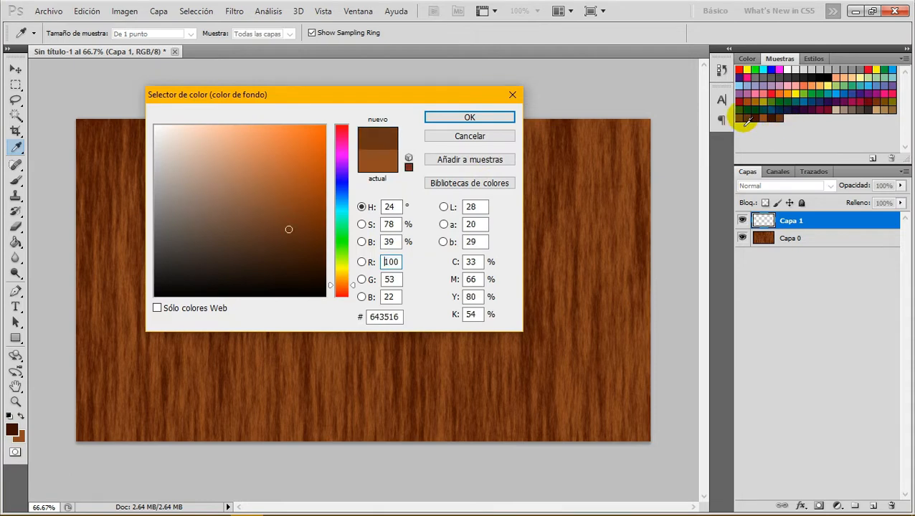
pyautogui.click(469, 118)
pyautogui.press('z')
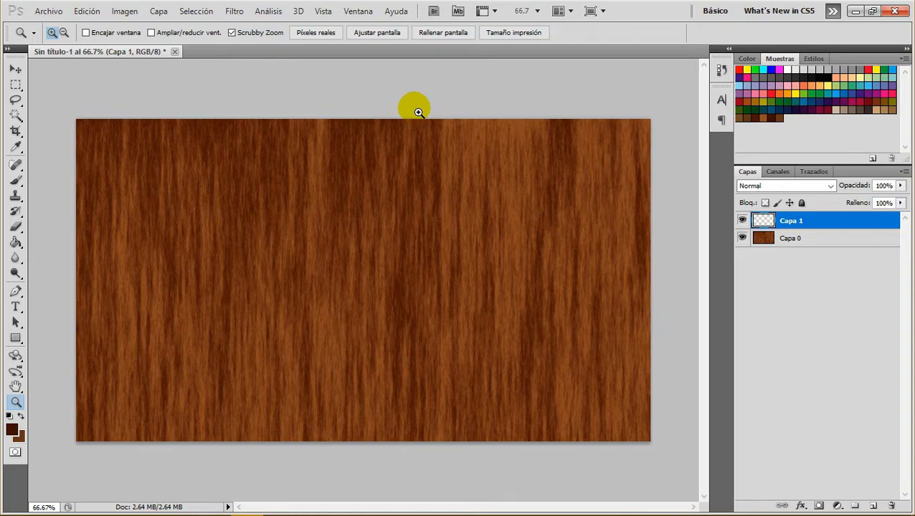
# Step: Render Nubes on the new Capa 1 layer using the two darker browns
pyautogui.click(234, 11)
pyautogui.moveTo(301, 146)
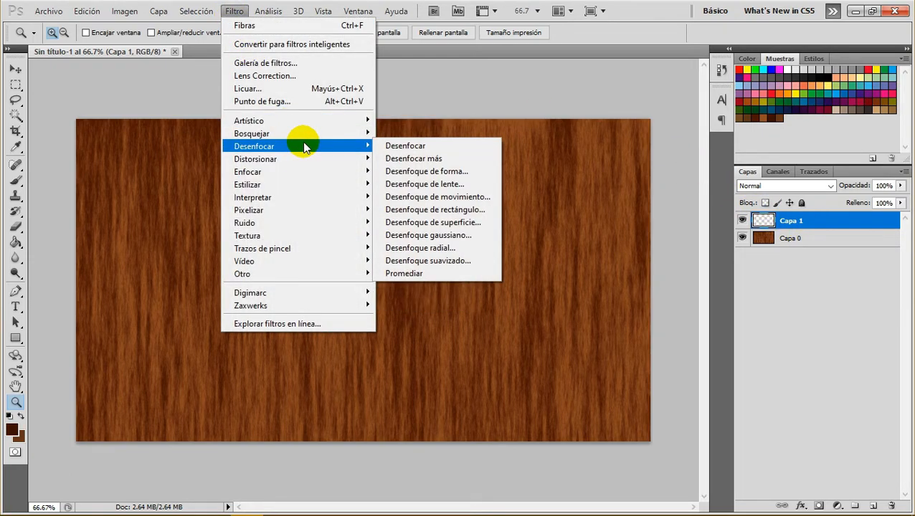
pyautogui.moveTo(320, 197)
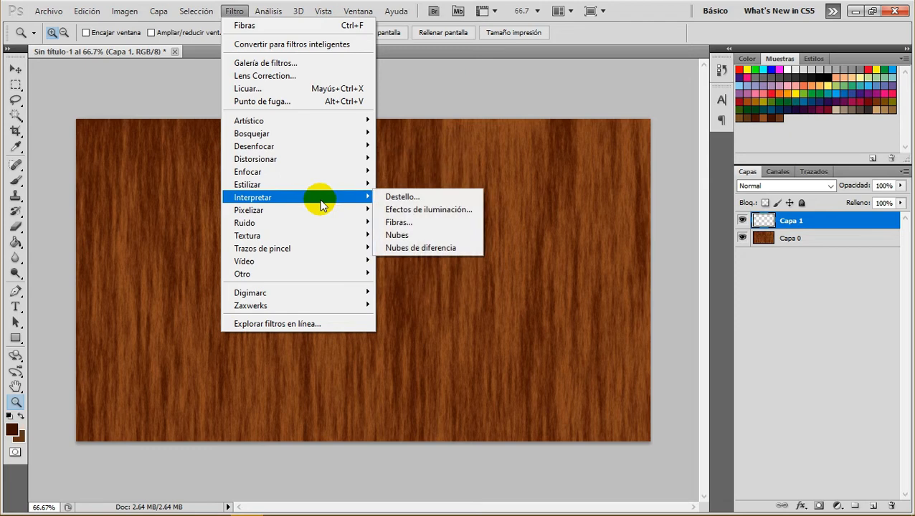
pyautogui.click(410, 234)
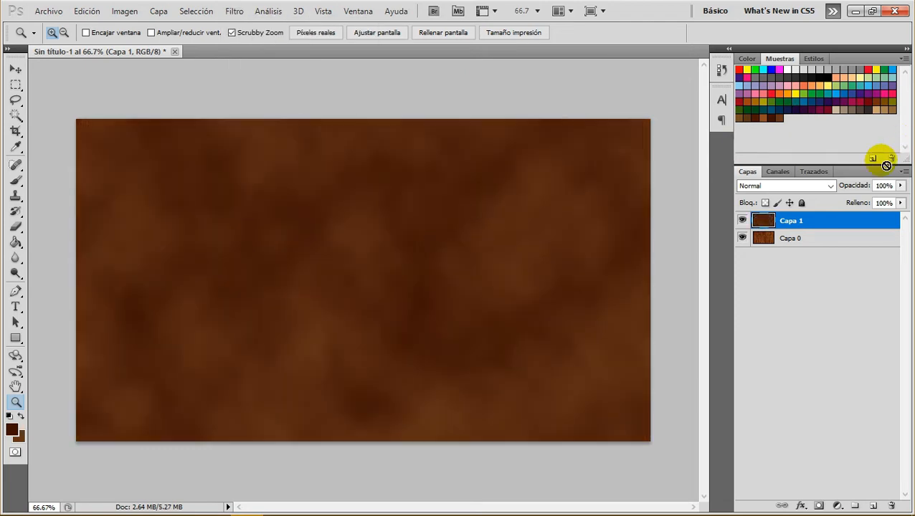
# Step: Try the Superponer blend mode on Capa 1 and set it to Luz suave instead
pyautogui.click(826, 185)
pyautogui.click(770, 165)
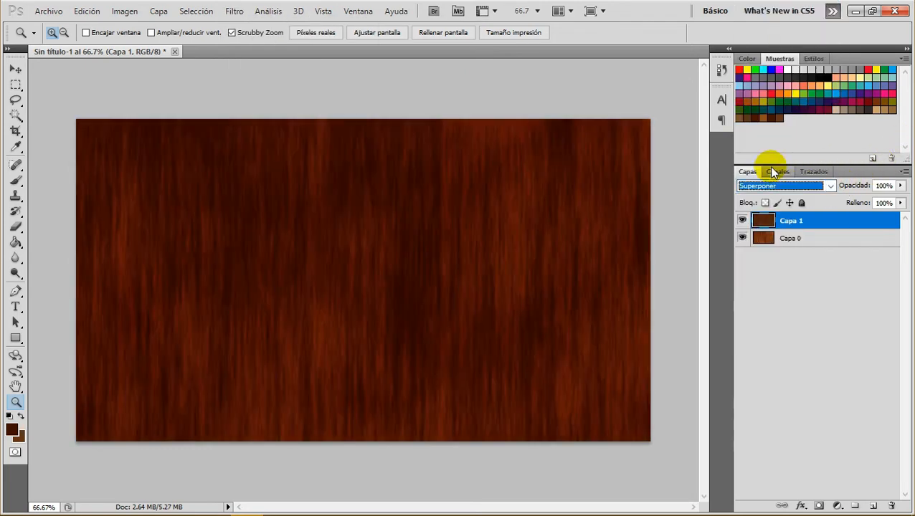
pyautogui.click(785, 185)
pyautogui.click(773, 185)
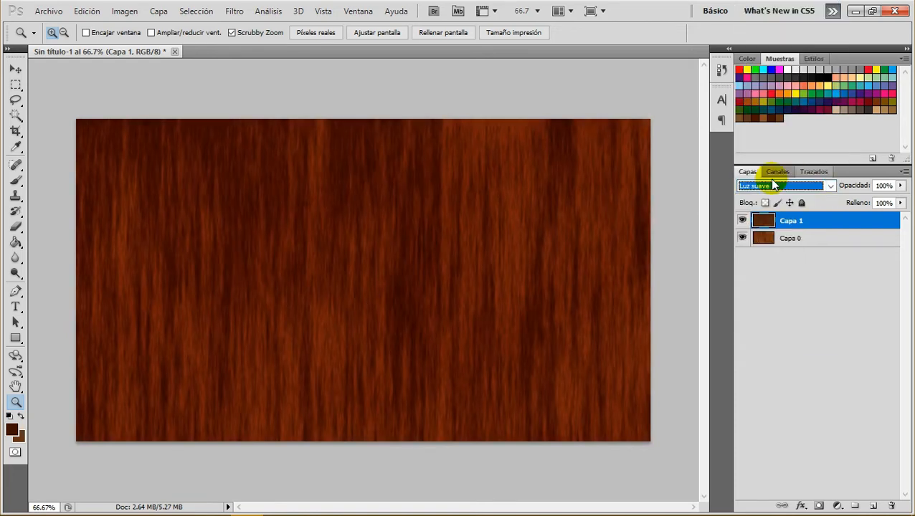
# Step: Reduce the opacity of Capa 1 to 40% and compare the texture with and without the layer
pyautogui.click(886, 186)
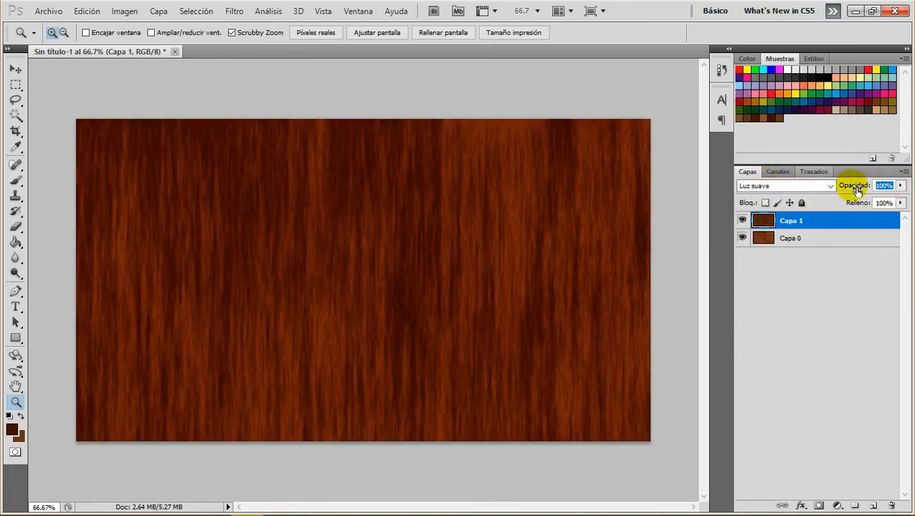
pyautogui.write('50')
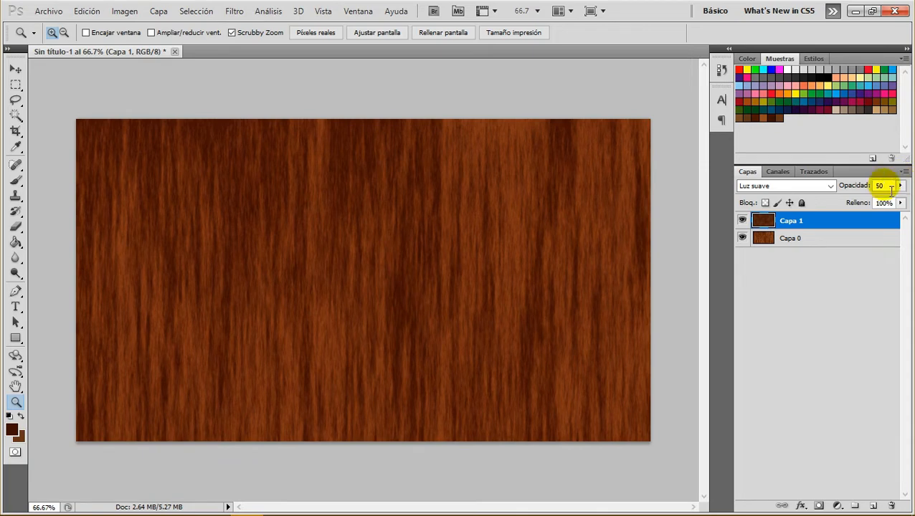
pyautogui.moveTo(892, 189); pyautogui.dragTo(854, 188)
pyautogui.write('4')
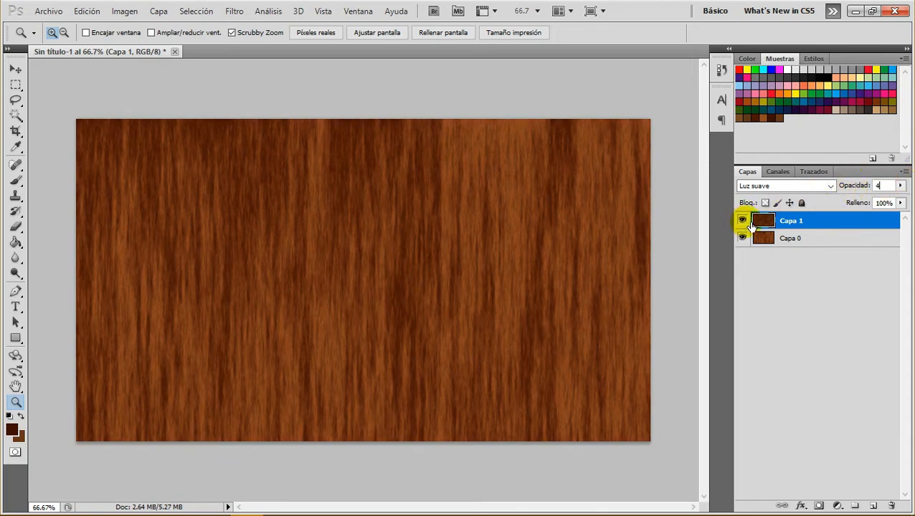
pyautogui.write('00')
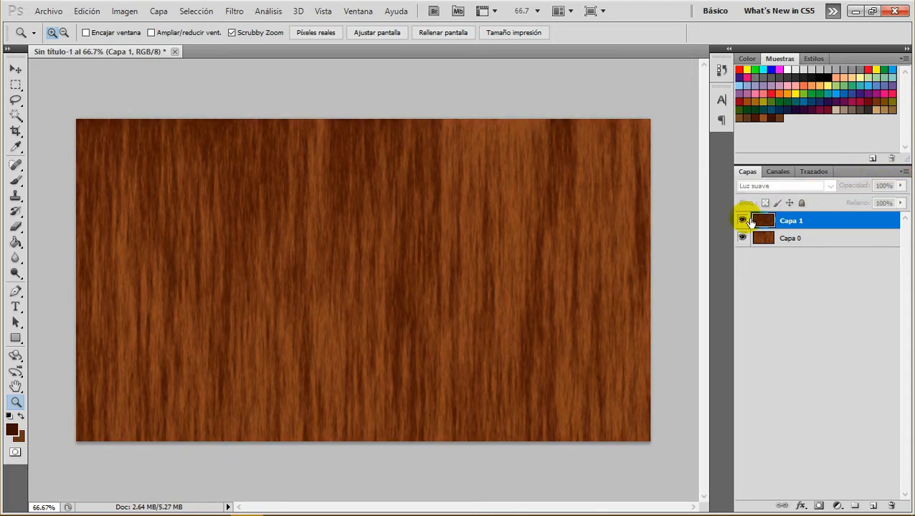
pyautogui.click(750, 223)
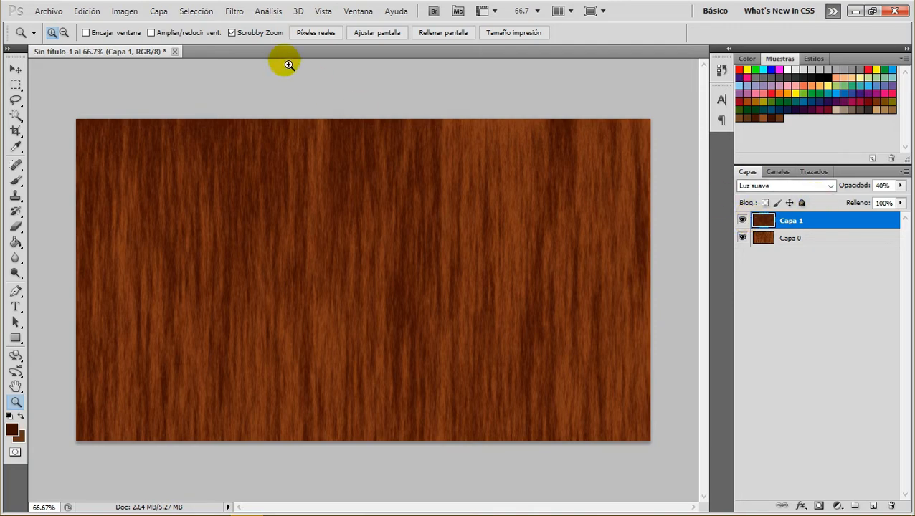
# Step: Select both Capa 1 and Capa 0 and merge them into a single layer
pyautogui.click(322, 37)
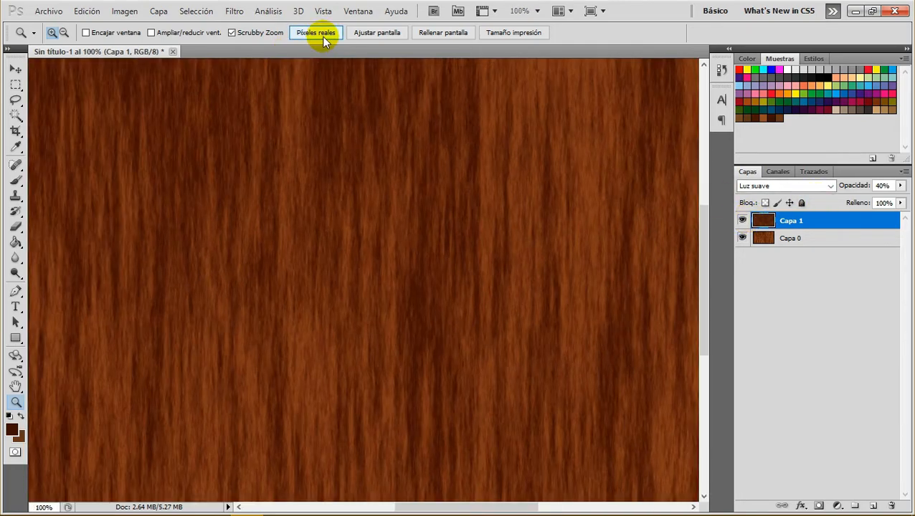
pyautogui.click(387, 34)
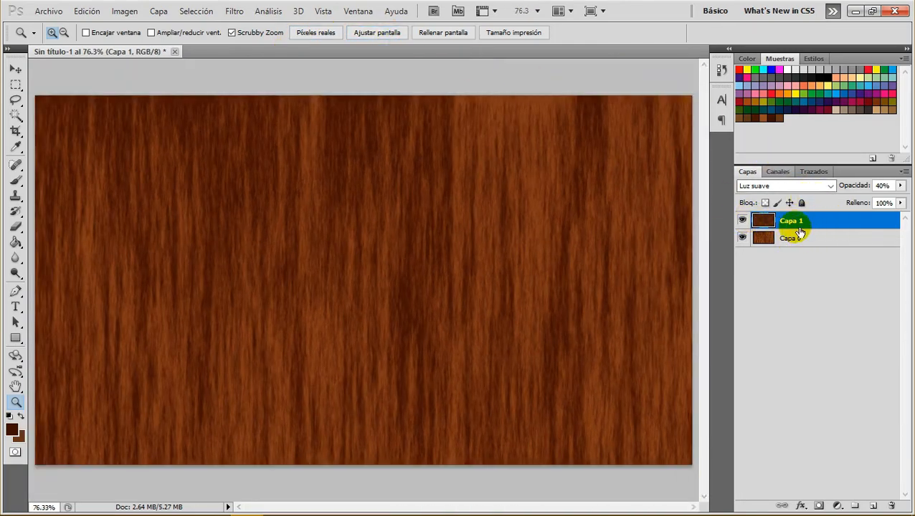
pyautogui.keyDown('shift'); pyautogui.click(838, 239); pyautogui.keyUp('shift')
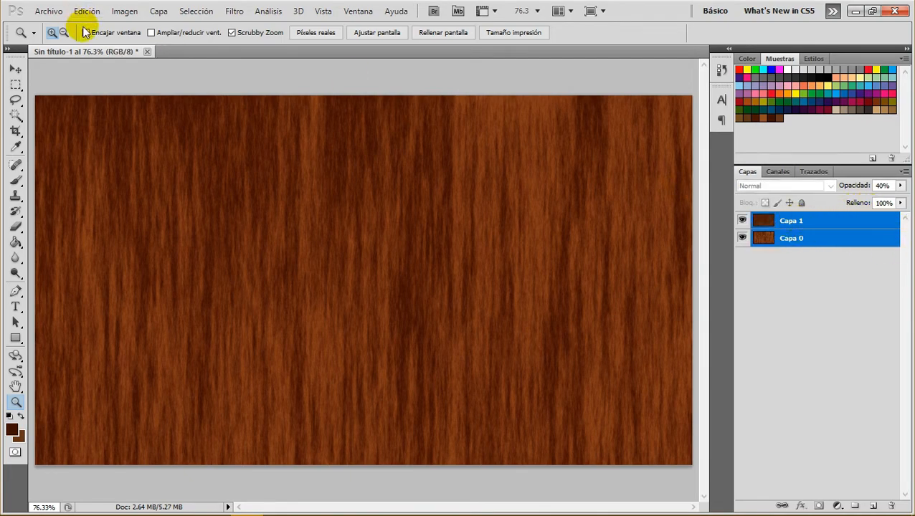
pyautogui.click(157, 11)
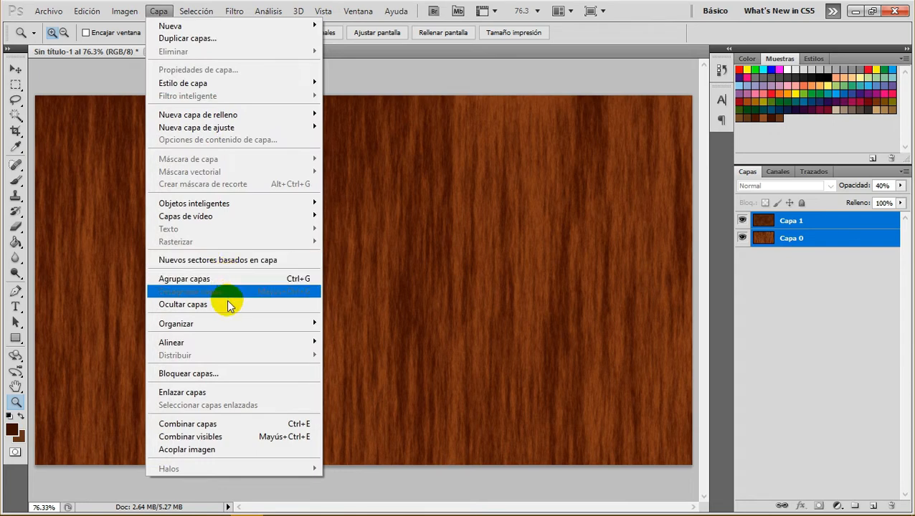
pyautogui.click(219, 424)
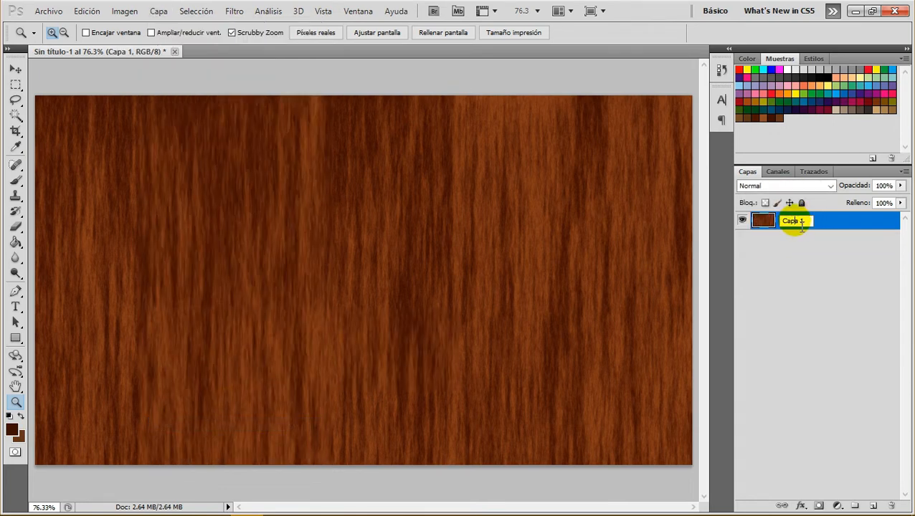
# Step: Rename the merged layer TEXTURA DE MADERA1 and leave it selected
pyautogui.write('TEXT')
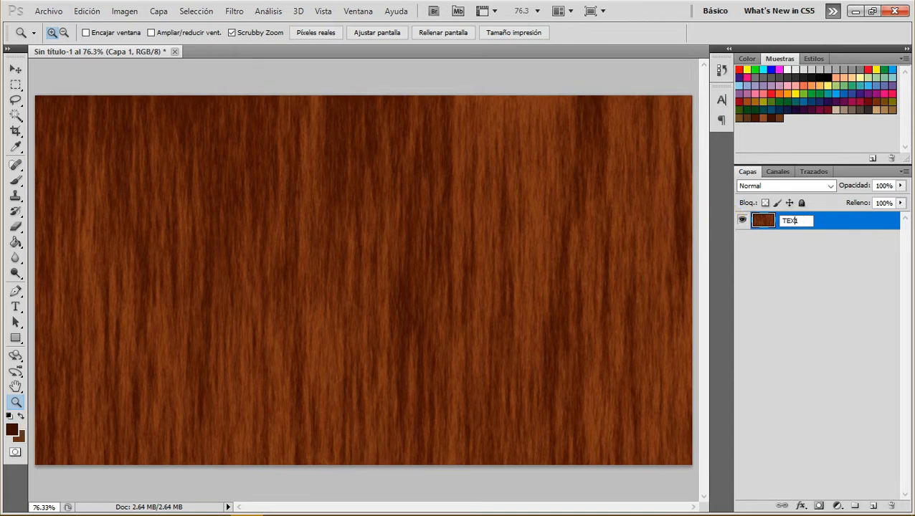
pyautogui.write('URA DE MADERA')
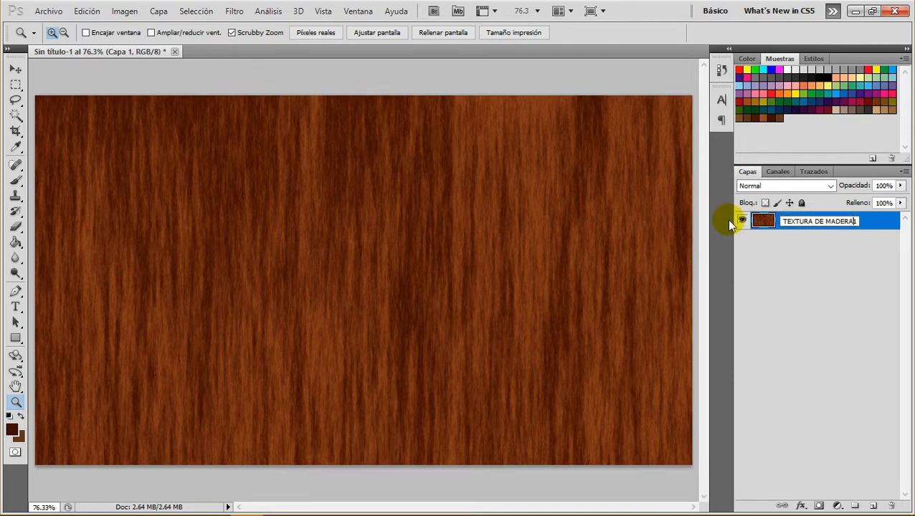
pyautogui.write('1')
pyautogui.click(860, 233)
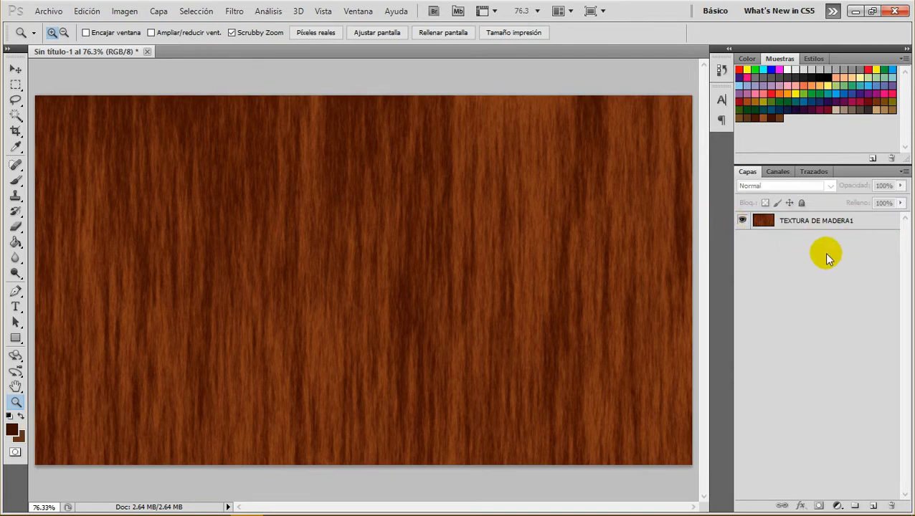
pyautogui.click(817, 218)
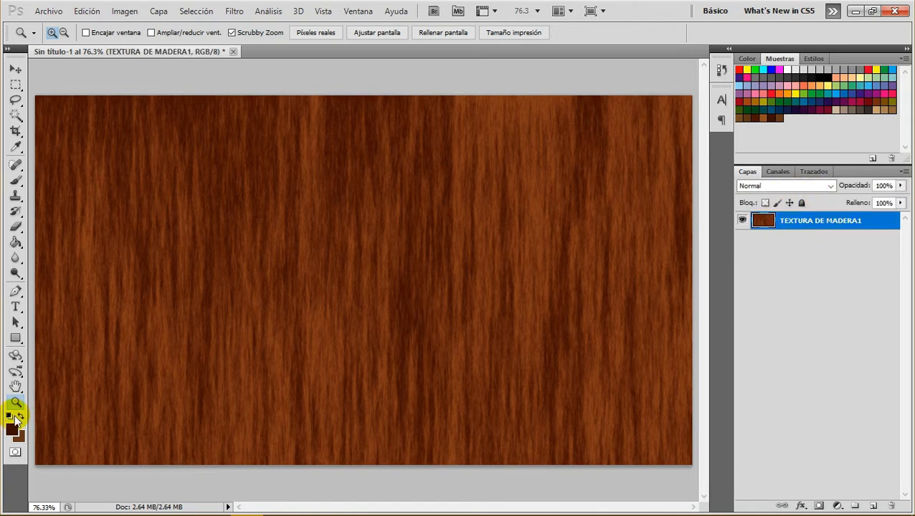
# Step: Set the foreground colour to pure white (#ffffff)
pyautogui.click(15, 429)
pyautogui.moveTo(179, 162); pyautogui.dragTo(98, 108)
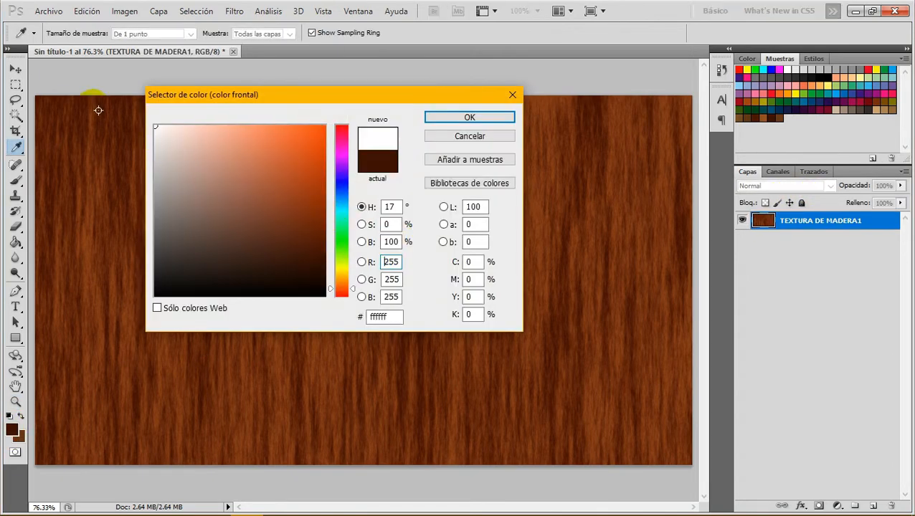
pyautogui.click(468, 118)
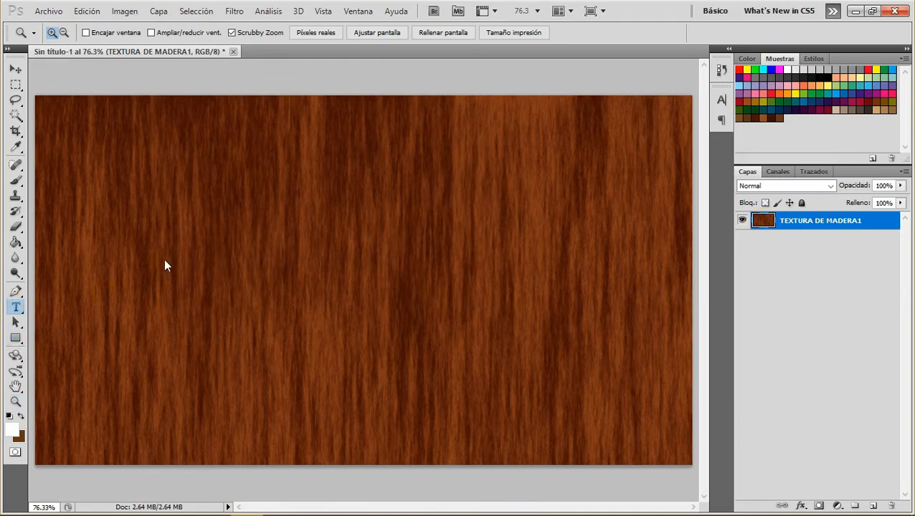
# Step: Add the white text MADERA in ARIZON Regular at 254 pt and move it to the middle of the canvas
pyautogui.click(157, 279)
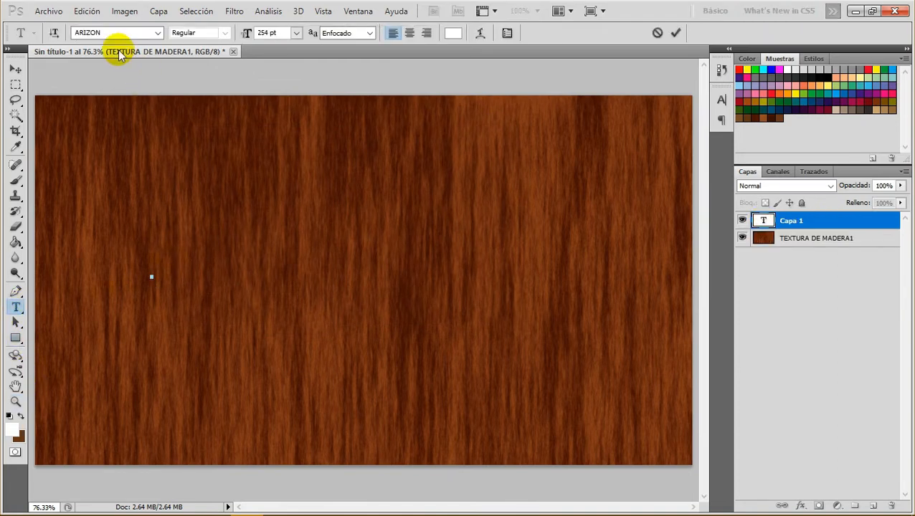
pyautogui.click(79, 33)
pyautogui.press('Return')
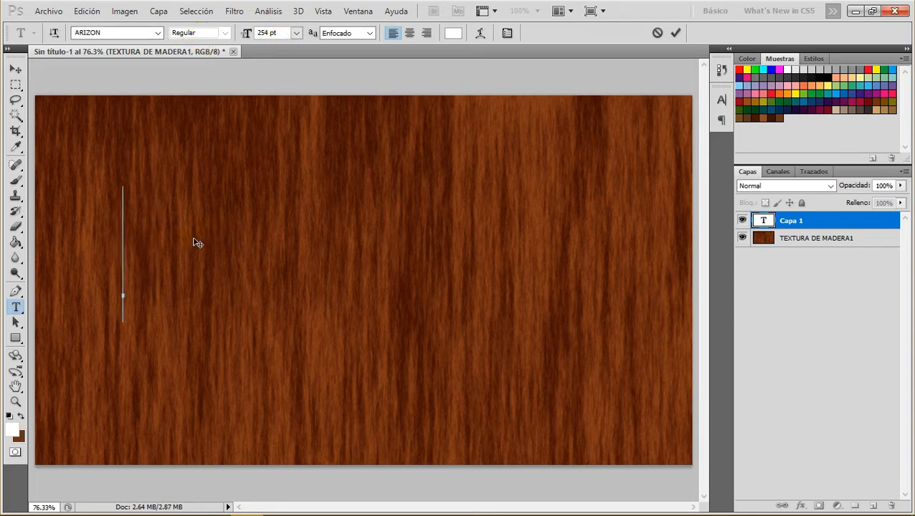
pyautogui.write('MADERA')
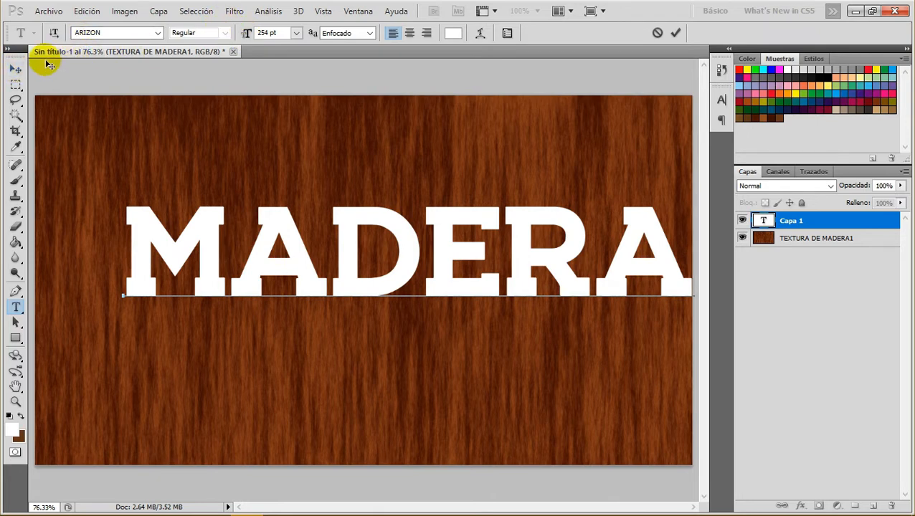
pyautogui.click(15, 68)
pyautogui.moveTo(482, 255); pyautogui.dragTo(438, 262)
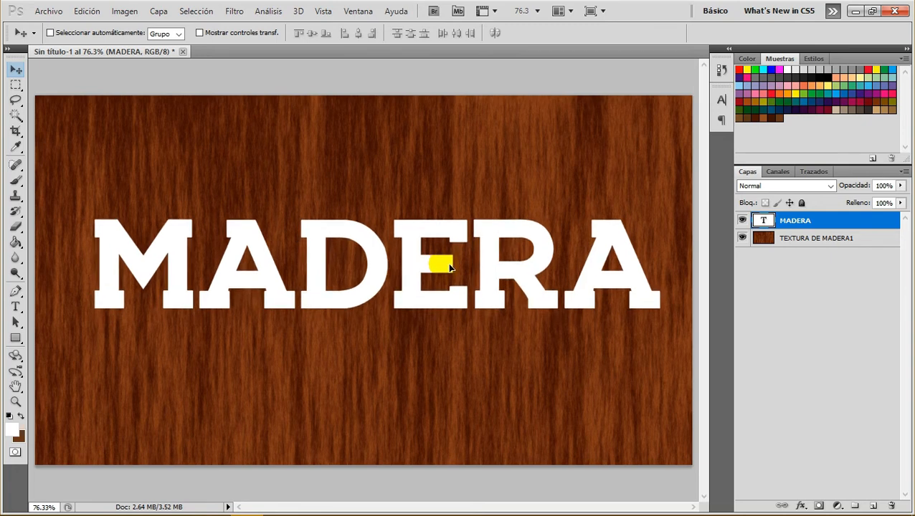
# Step: Set the tracking of the MADERA text to 10 and re-centre the word on the canvas
pyautogui.doubleClick(763, 220)
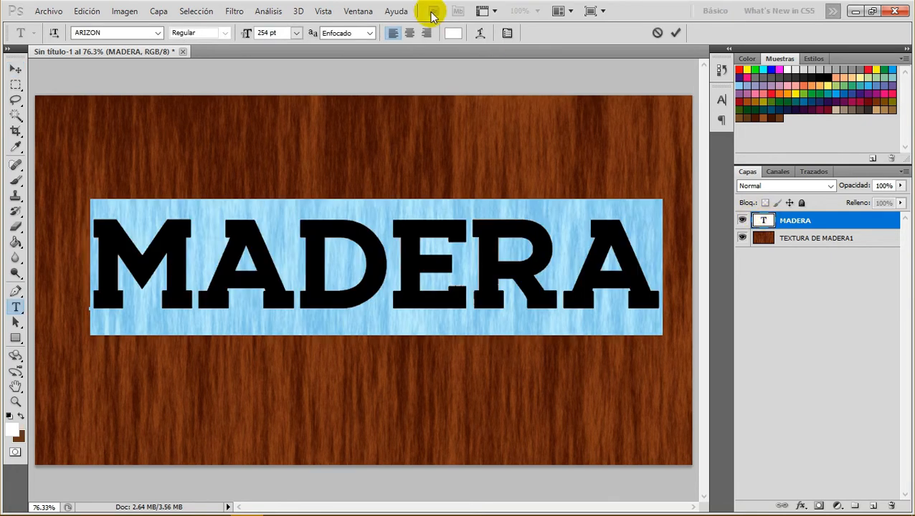
pyautogui.click(505, 32)
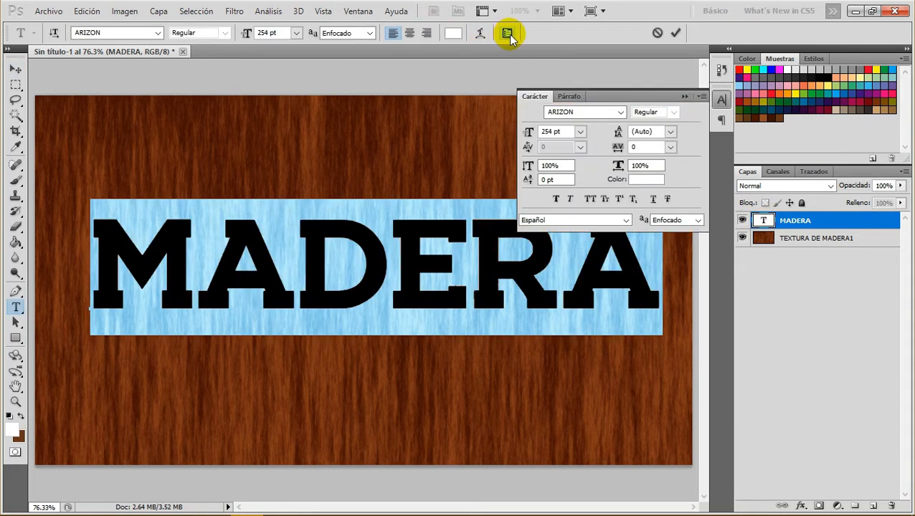
pyautogui.click(671, 147)
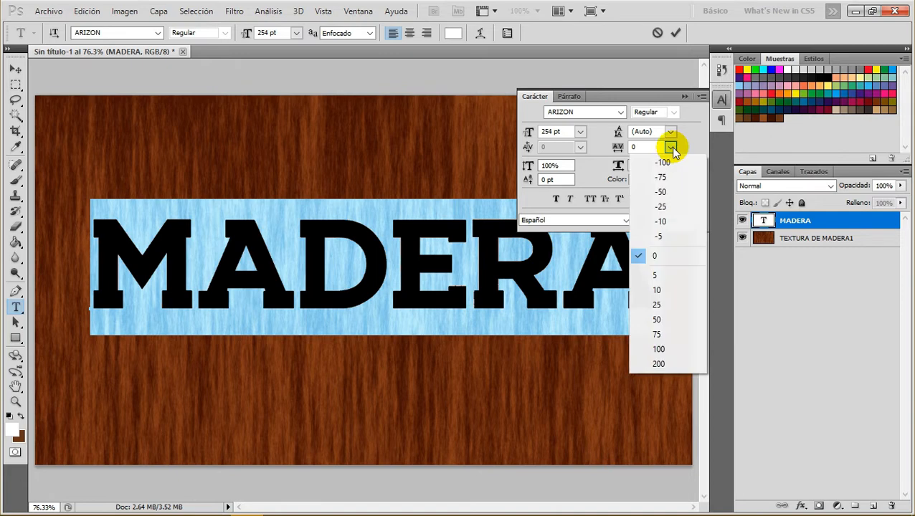
pyautogui.click(667, 289)
pyautogui.click(683, 95)
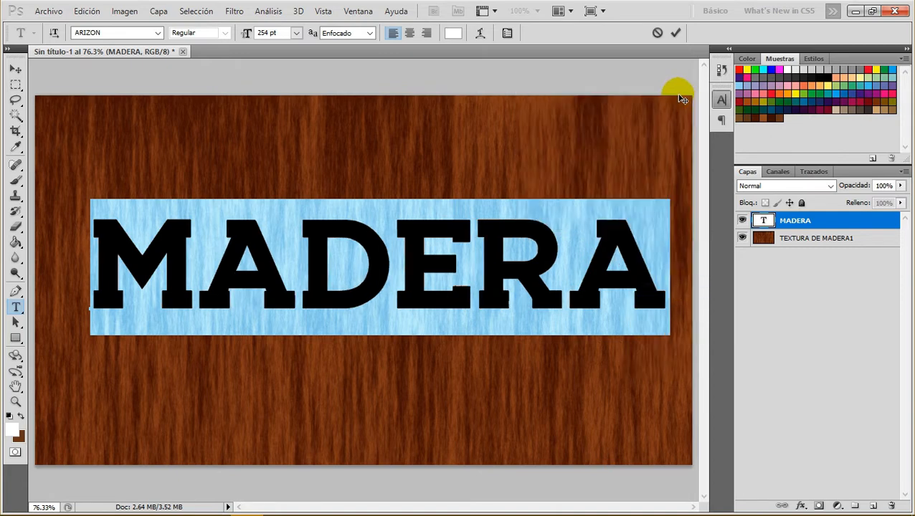
pyautogui.click(15, 69)
pyautogui.moveTo(476, 282); pyautogui.dragTo(468, 279)
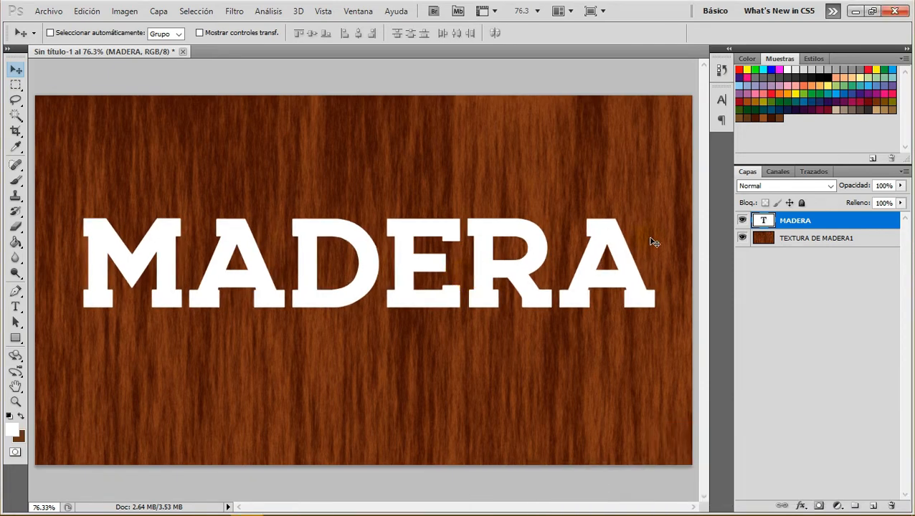
# Step: Duplicate the TEXTURA DE MADERA1 layer and place the copy above the MADERA text layer
pyautogui.click(811, 240)
pyautogui.rightClick(830, 240)
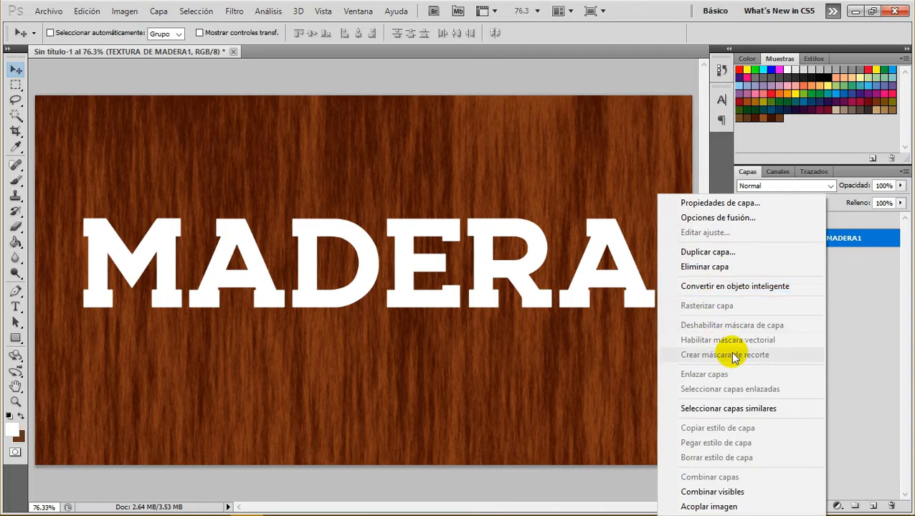
pyautogui.click(717, 252)
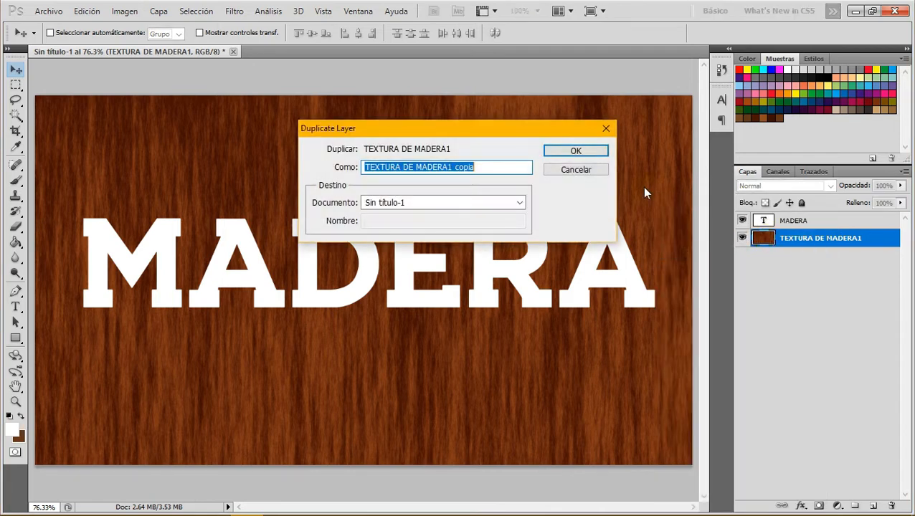
pyautogui.click(575, 152)
pyautogui.moveTo(783, 238); pyautogui.dragTo(776, 215)
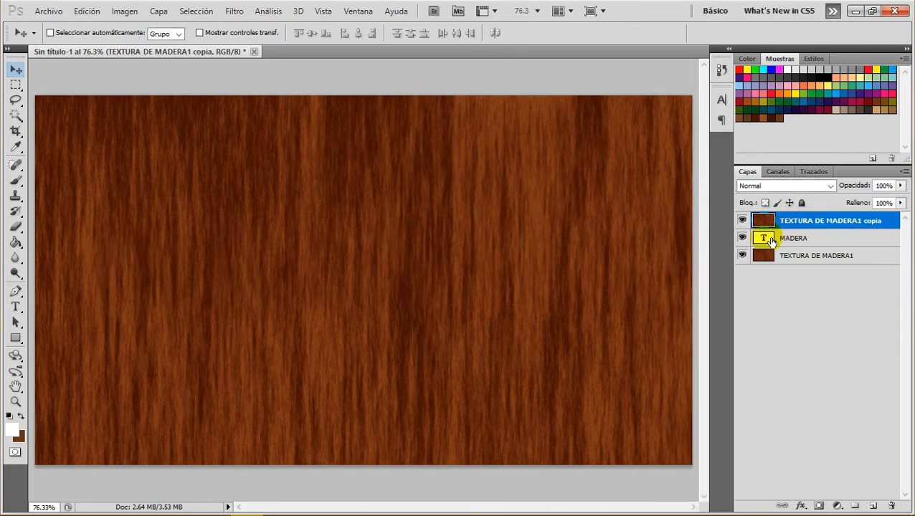
# Step: Select the pixels of the MADERA text layer and use them as a layer mask on TEXTURA DE MADERA1 copia
pyautogui.click(765, 239)
pyautogui.rightClick(759, 238)
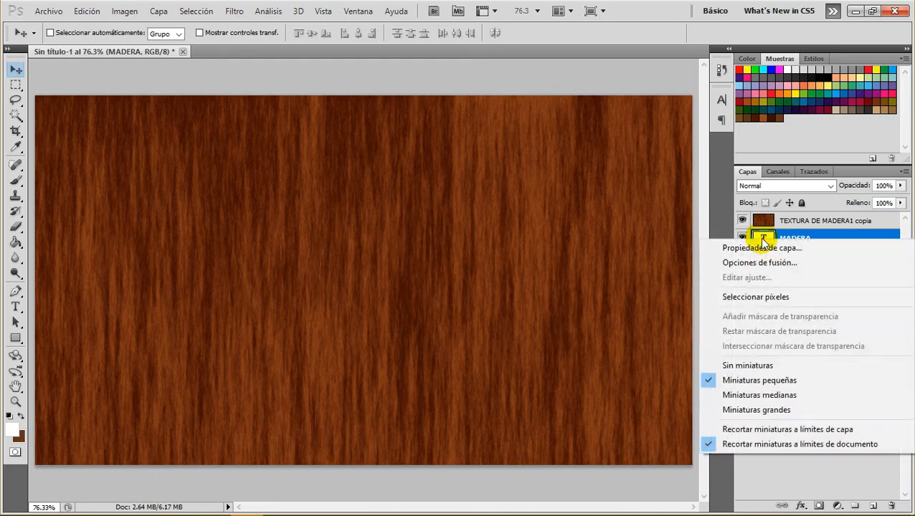
pyautogui.click(769, 294)
pyautogui.click(792, 222)
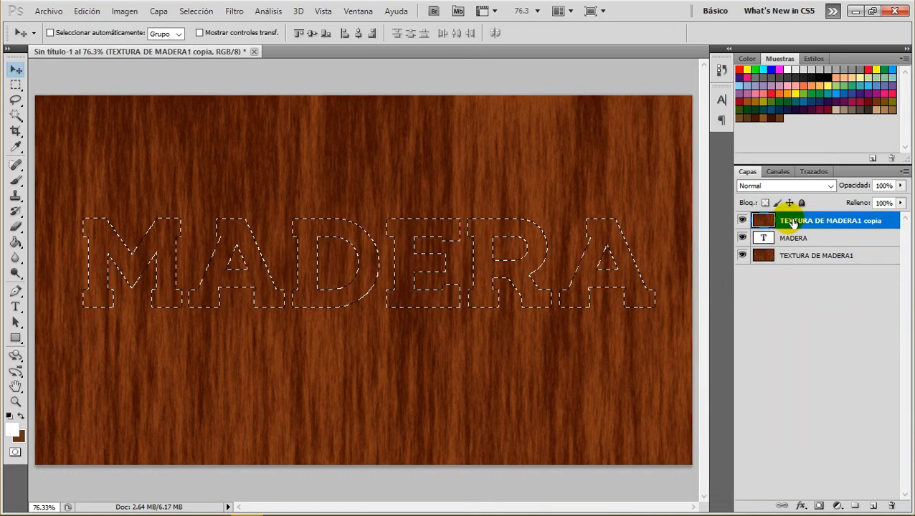
pyautogui.click(821, 506)
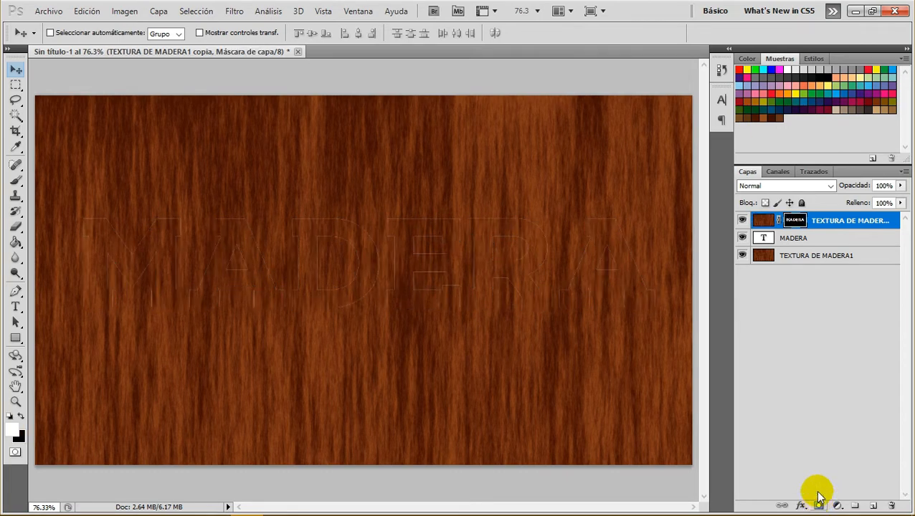
# Step: Add a Sombra paralela to the MADERA text layer with Suavizado on, Usar luz global off and a distance of 13 px
pyautogui.click(814, 240)
pyautogui.rightClick(839, 239)
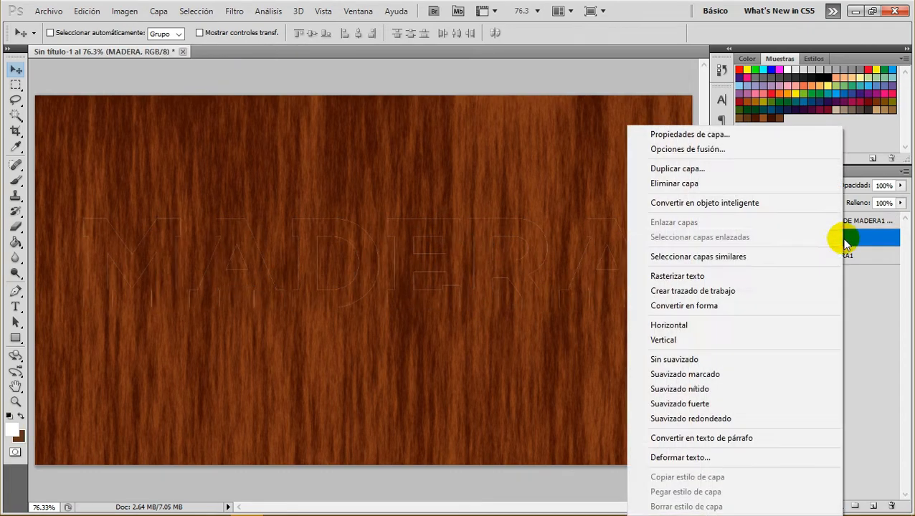
pyautogui.click(676, 149)
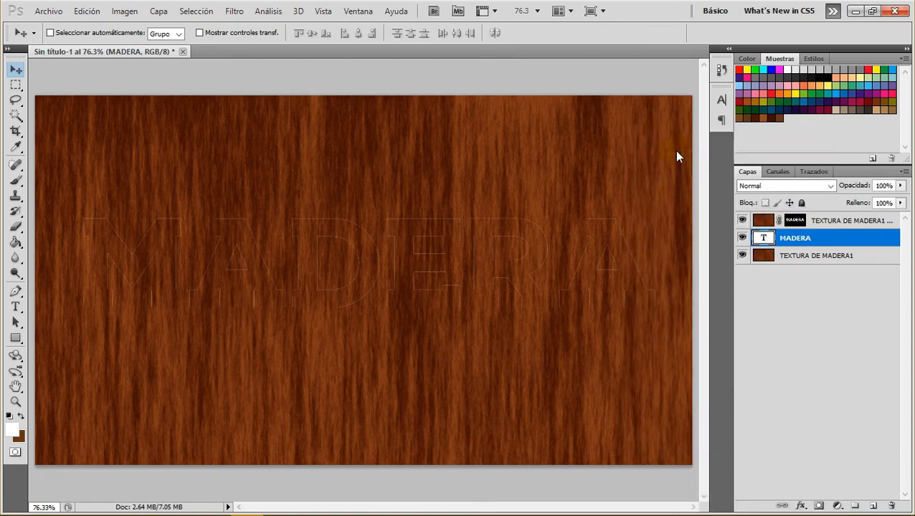
pyautogui.press('h')
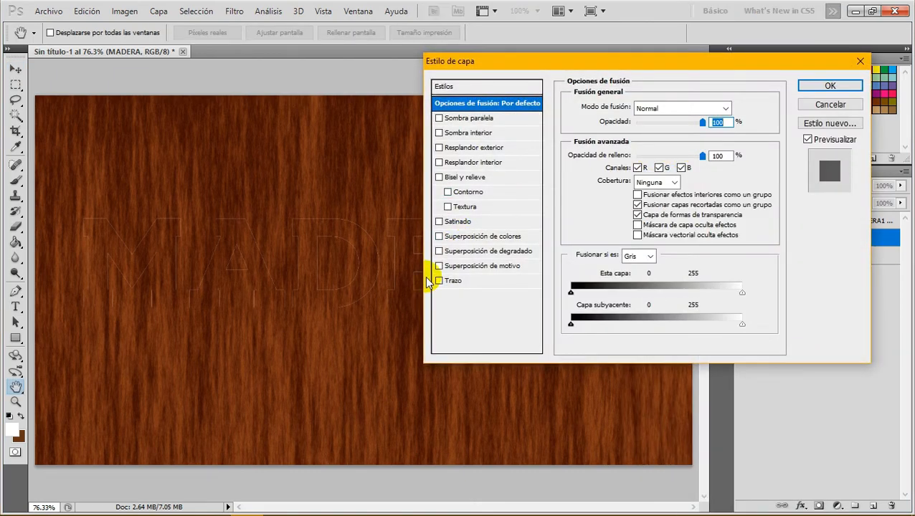
pyautogui.click(442, 119)
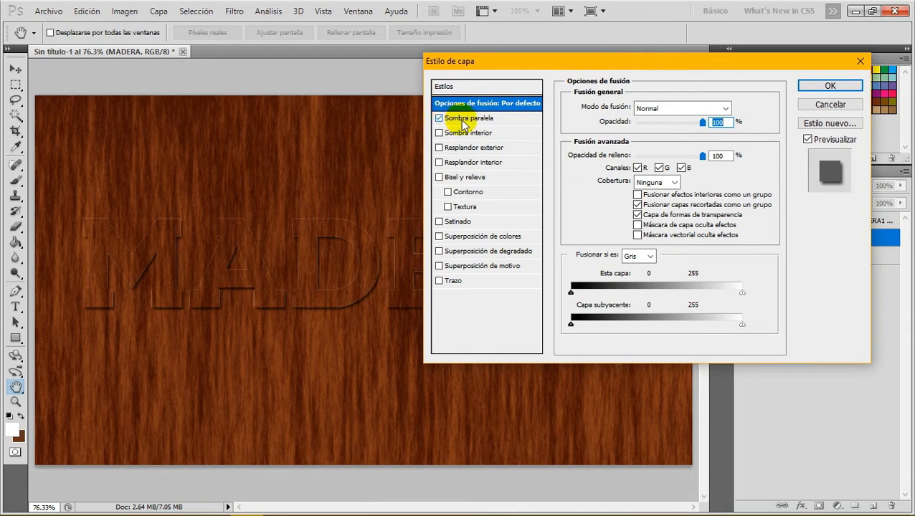
pyautogui.click(463, 120)
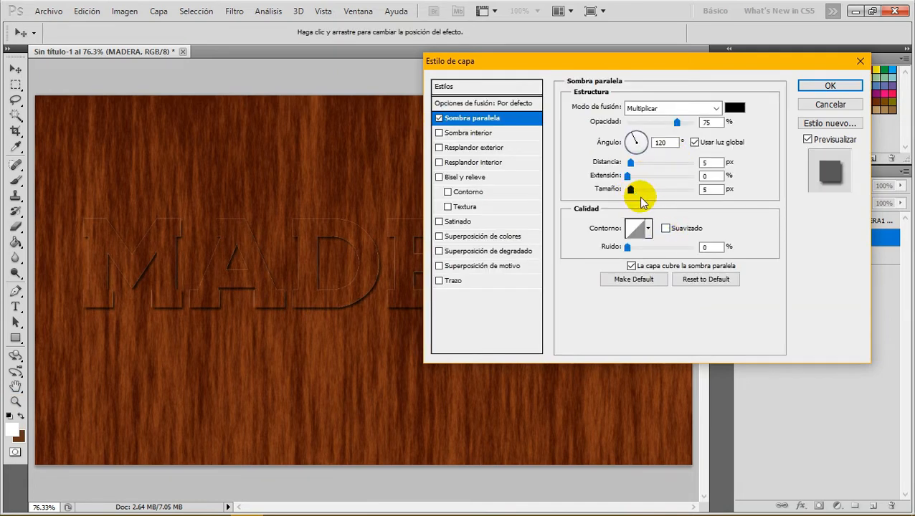
pyautogui.click(666, 228)
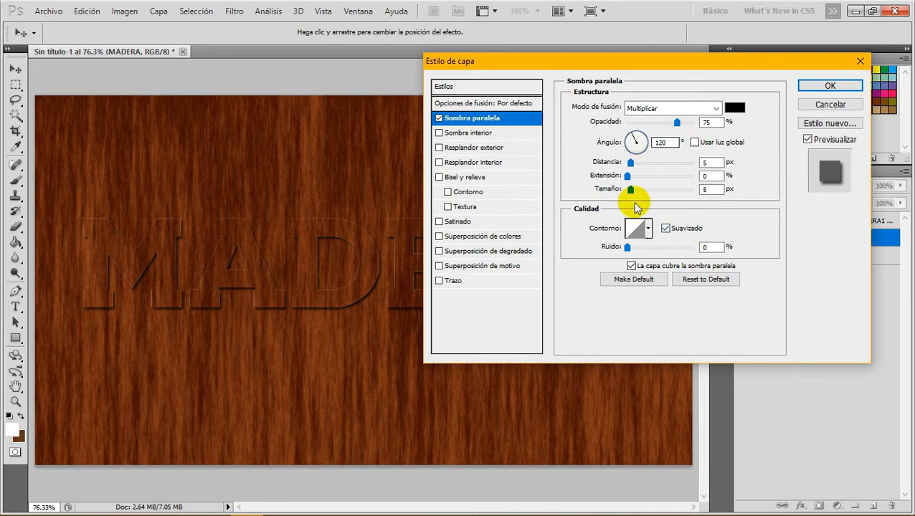
pyautogui.moveTo(634, 165); pyautogui.dragTo(636, 163)
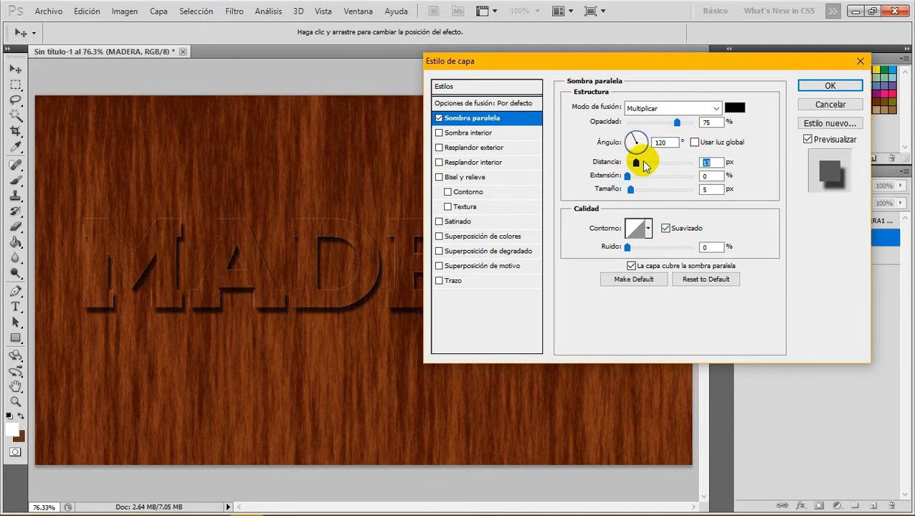
# Step: Set the drop shadow's colour to the dark brown #561d06 sampled from the wood texture
pyautogui.click(734, 107)
pyautogui.moveTo(289, 99); pyautogui.dragTo(413, 101)
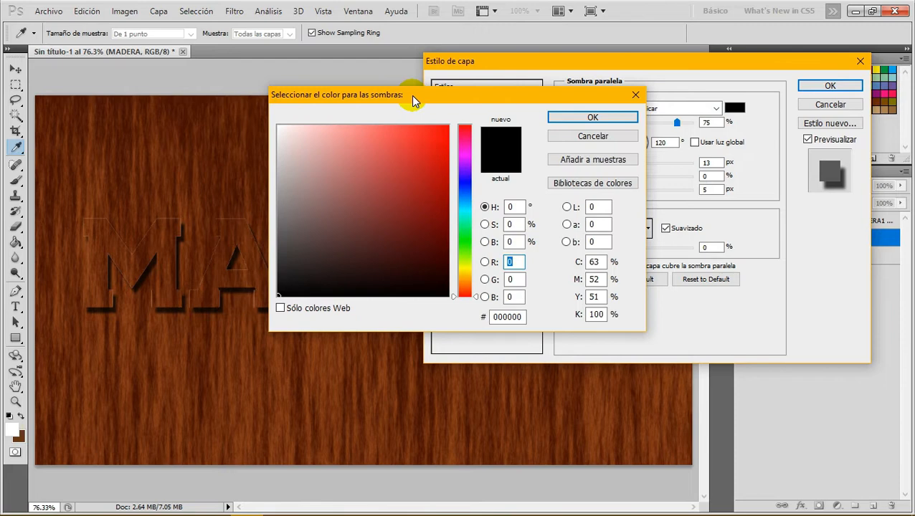
pyautogui.click(165, 139)
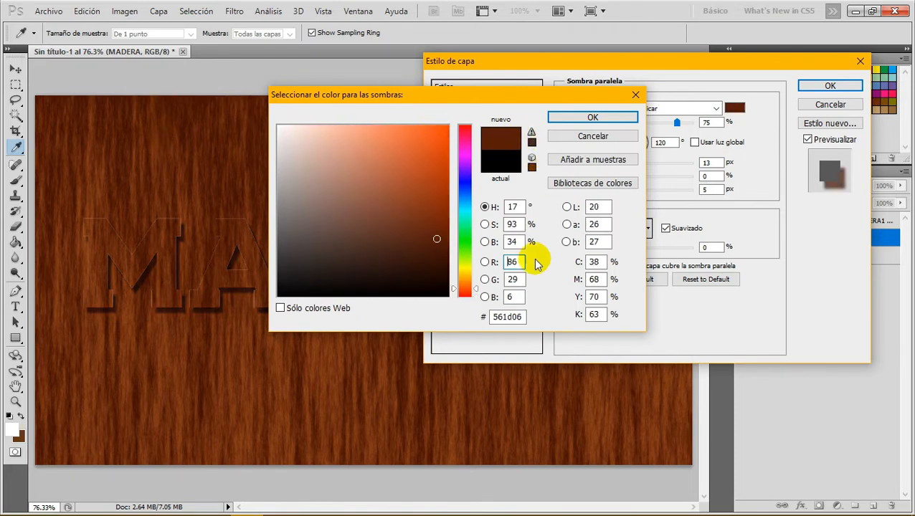
pyautogui.click(582, 118)
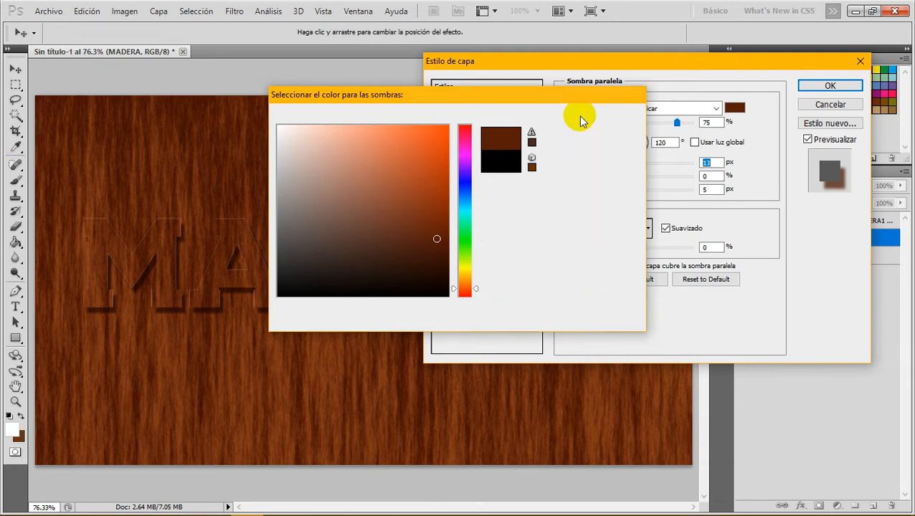
# Step: Set the drop shadow's size to 20 px, its opacity to 100% and its distance to 21 px
pyautogui.press('Tab')
pyautogui.press('Tab')
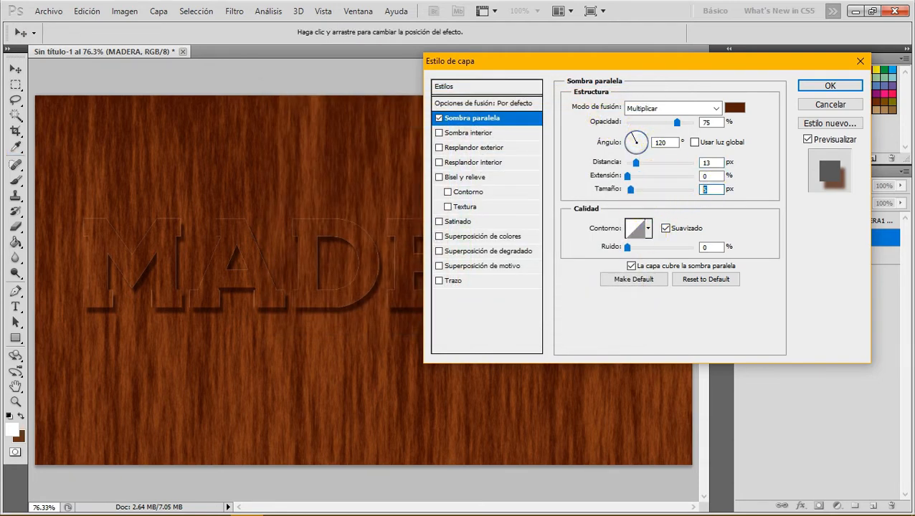
pyautogui.write('20')
pyautogui.click(676, 123)
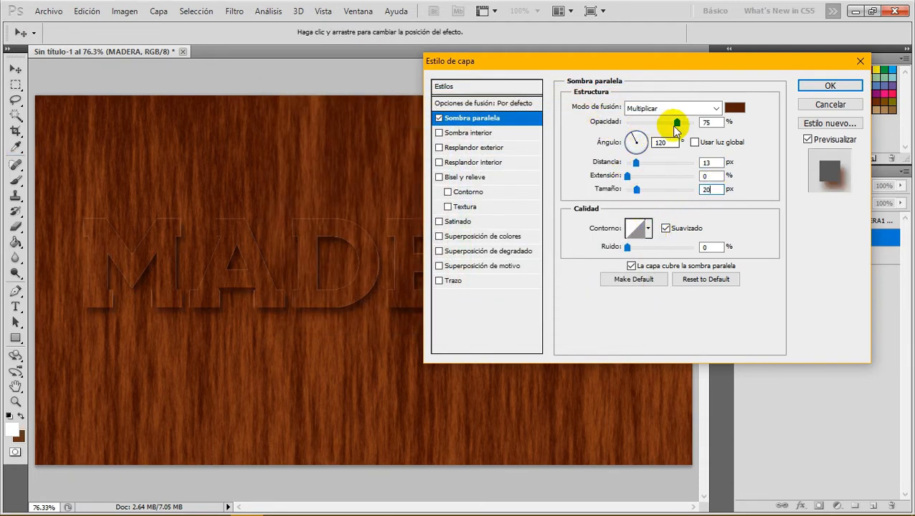
pyautogui.click(634, 165)
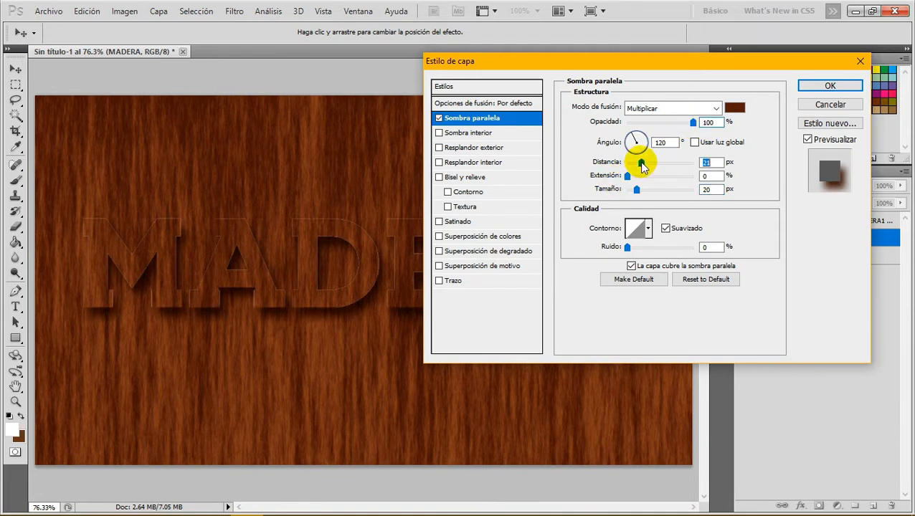
pyautogui.moveTo(641, 166); pyautogui.dragTo(642, 165)
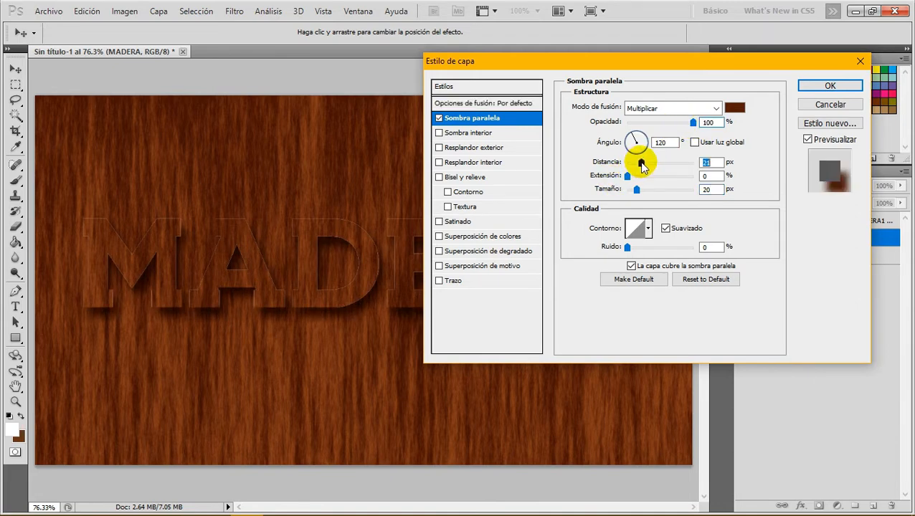
# Step: Accept the text's drop shadow and add Bisel y relieve to TEXTURA DE MADERA1 copia with a size of 4 px
pyautogui.click(826, 87)
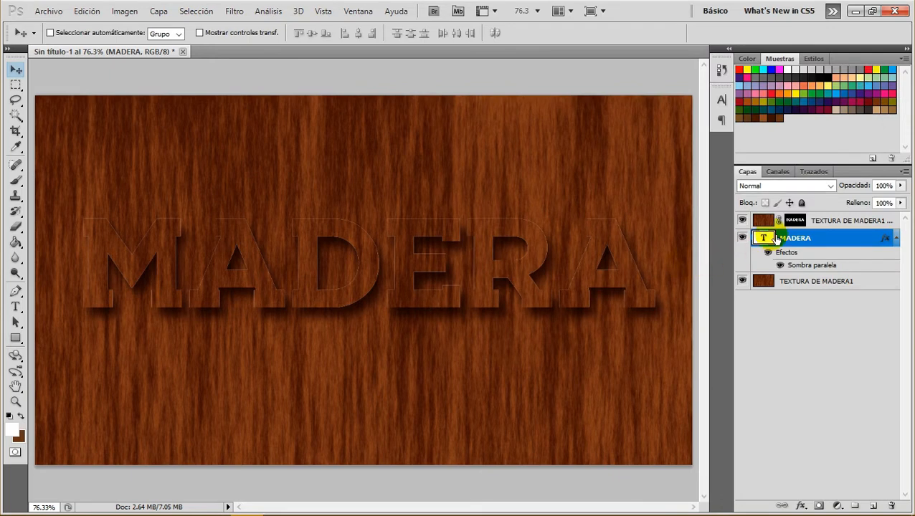
pyautogui.click(824, 221)
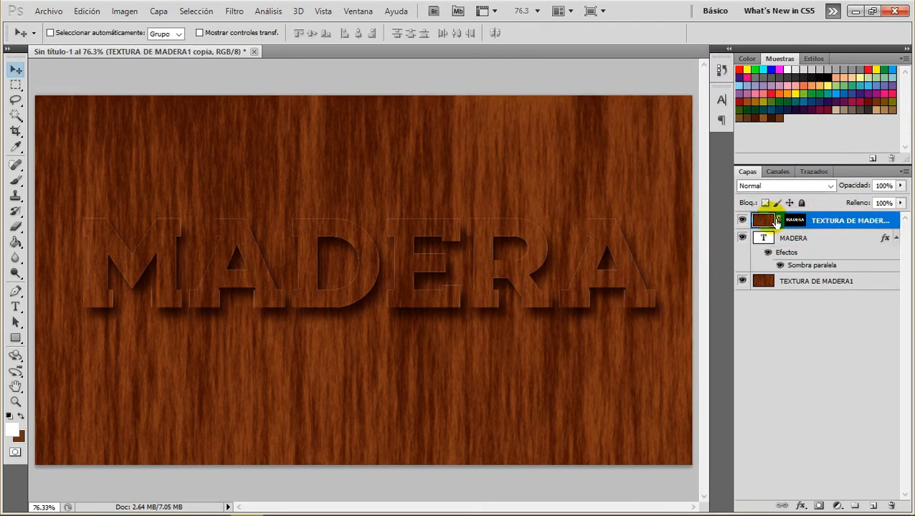
pyautogui.rightClick(763, 219)
pyautogui.click(823, 216)
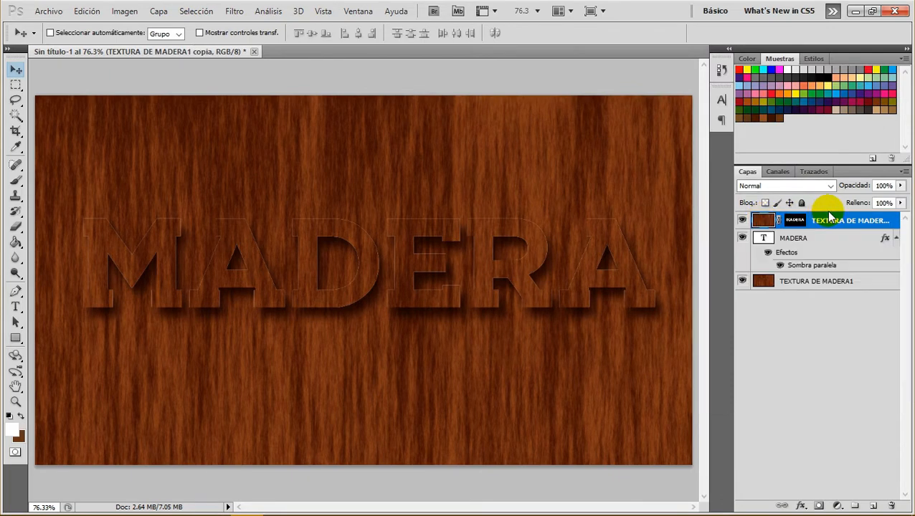
pyautogui.rightClick(857, 216)
pyautogui.click(716, 219)
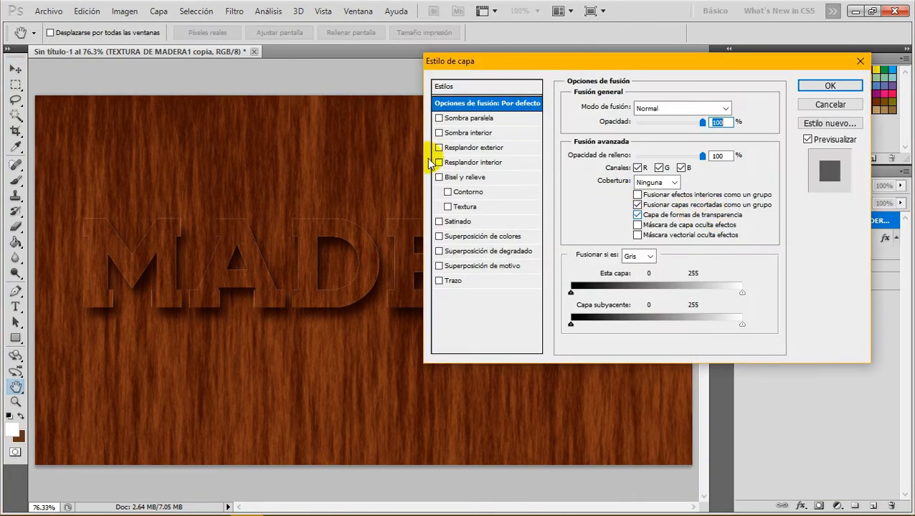
pyautogui.moveTo(491, 69); pyautogui.dragTo(499, 166)
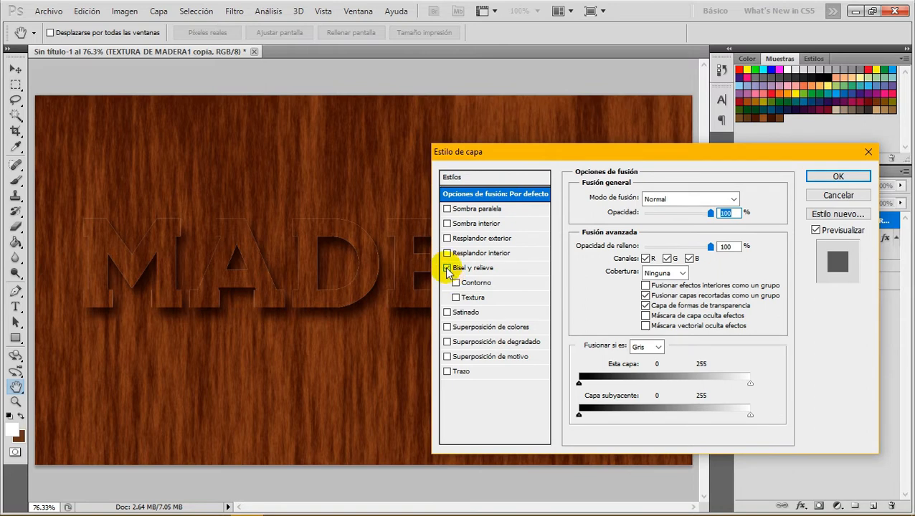
pyautogui.click(474, 268)
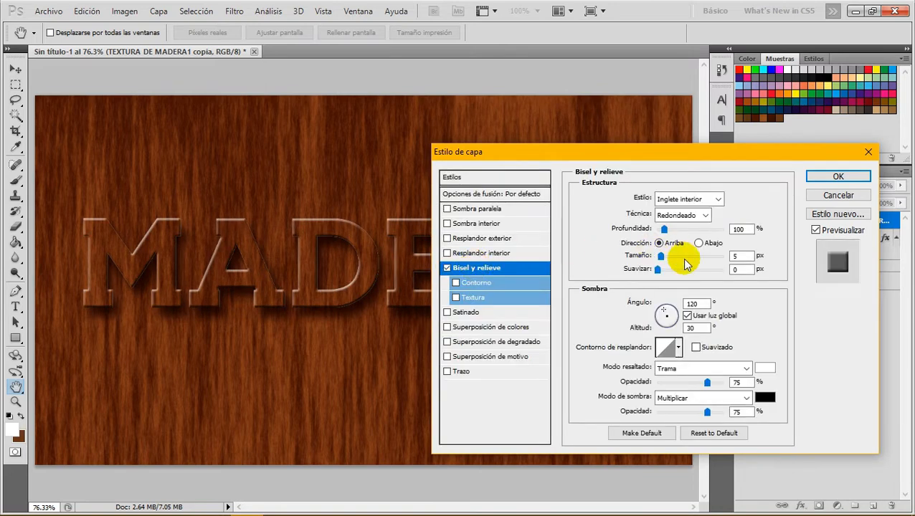
pyautogui.click(746, 256)
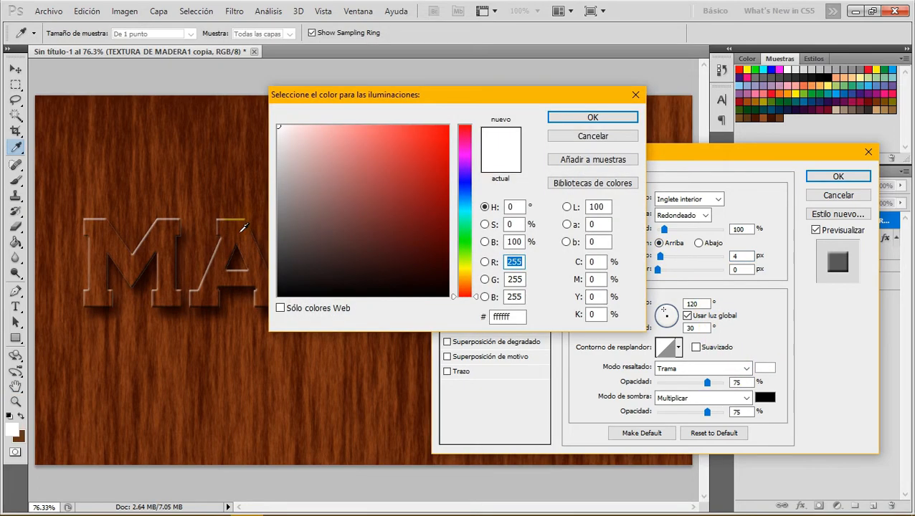
# Step: Set the bevel's highlight colour to the light salmon #f8bea5, starting from a brown sampled from the wood texture
pyautogui.click(229, 186)
pyautogui.moveTo(405, 187)
pyautogui.mouseDown()
pyautogui.moveTo(403, 200)
pyautogui.moveTo(357, 143)
pyautogui.moveTo(337, 133)
pyautogui.mouseUp()
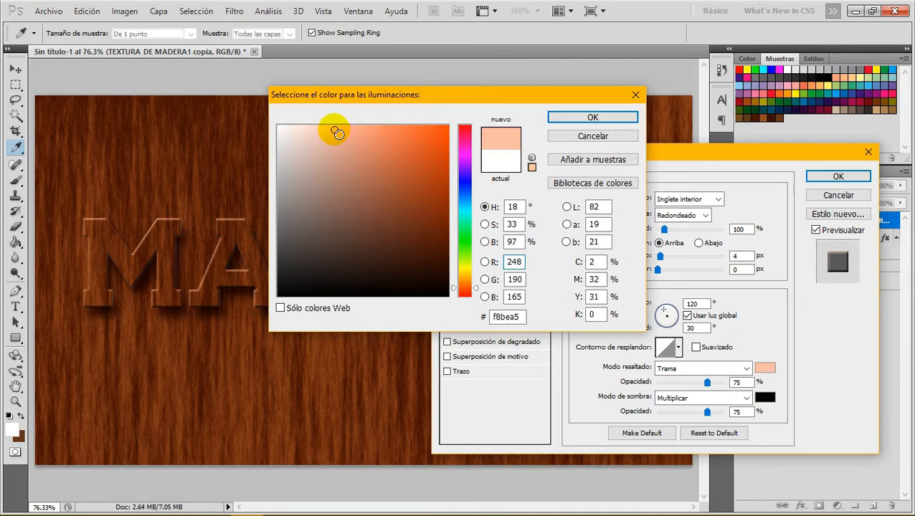
pyautogui.moveTo(485, 316); pyautogui.dragTo(521, 316)
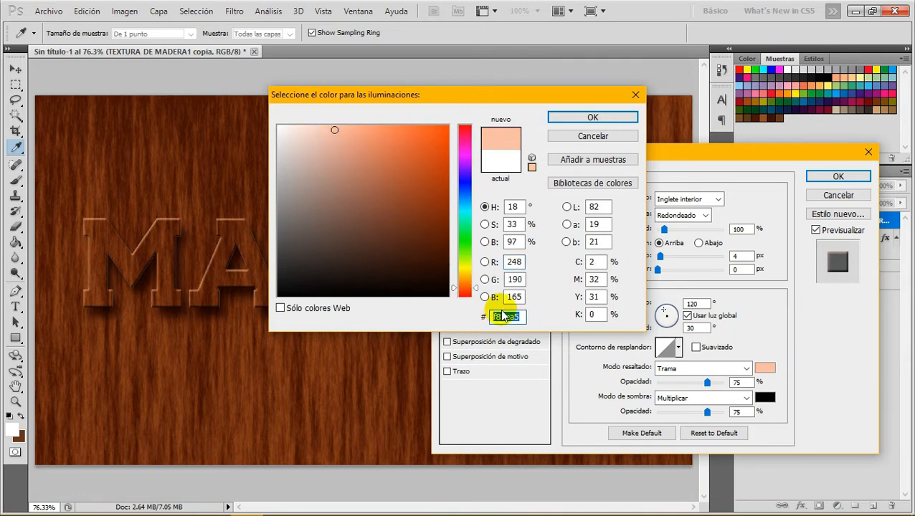
pyautogui.click(593, 117)
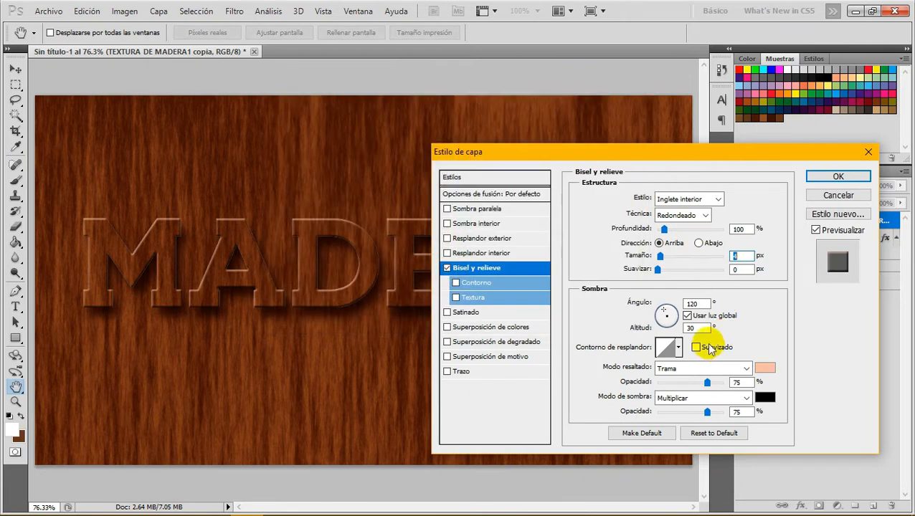
# Step: Finish the bevel with Suavizado on, Usar luz global off, highlight opacity 93% and Suavizar 4 px
pyautogui.click(695, 347)
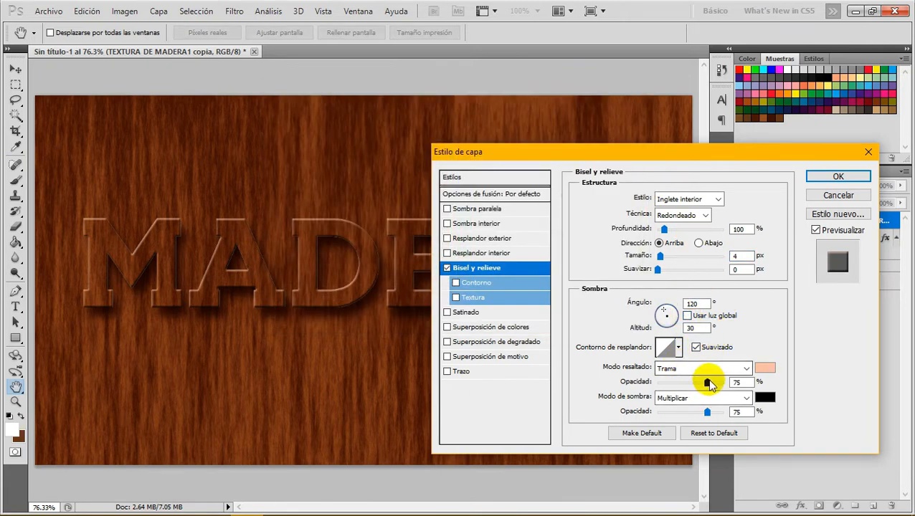
pyautogui.moveTo(707, 382); pyautogui.dragTo(717, 384)
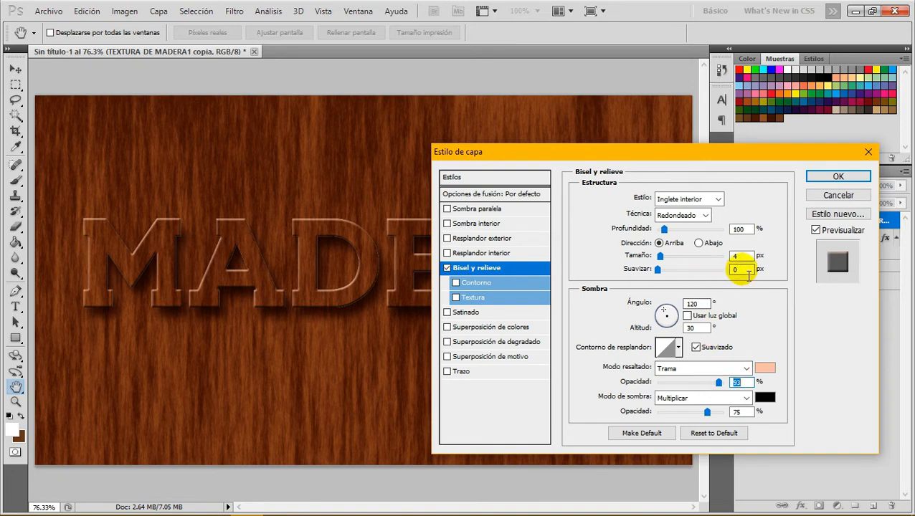
pyautogui.click(698, 270)
pyautogui.write('10')
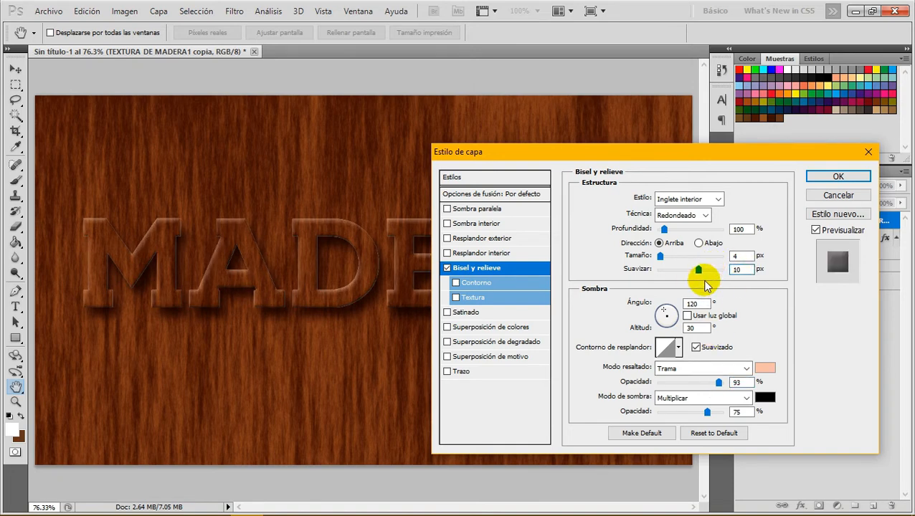
pyautogui.moveTo(740, 271); pyautogui.dragTo(674, 269)
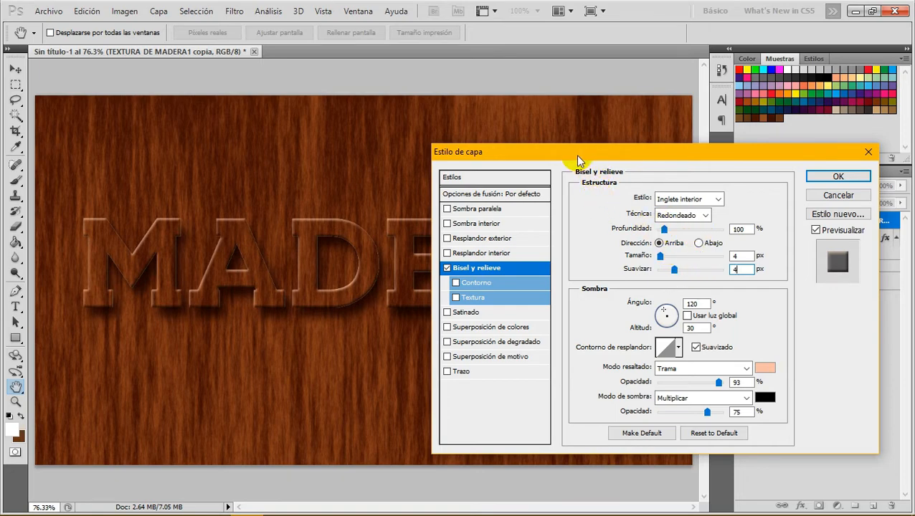
pyautogui.moveTo(578, 160); pyautogui.dragTo(518, 160)
pyautogui.click(770, 179)
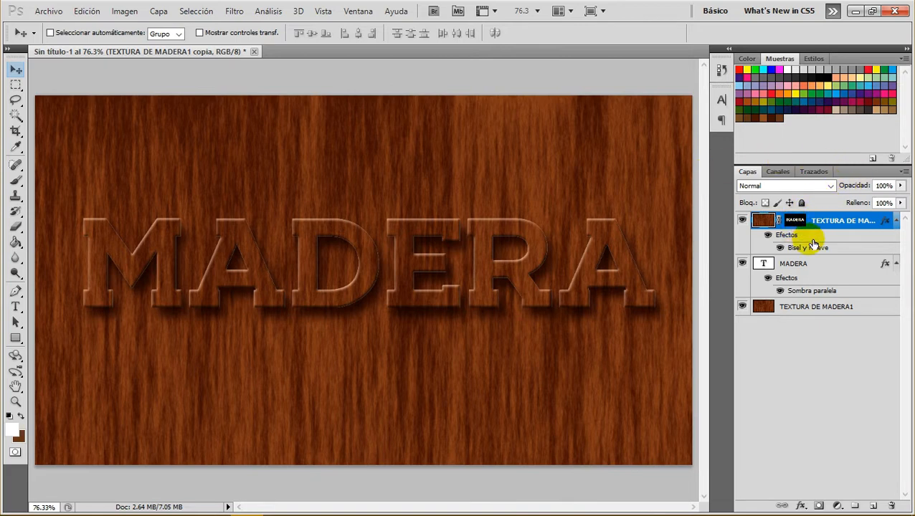
# Step: Add a Sombra paralela to TEXTURA DE MADERA1 copia with Usar luz global off, a size of 76 px and 87% opacity
pyautogui.click(853, 263)
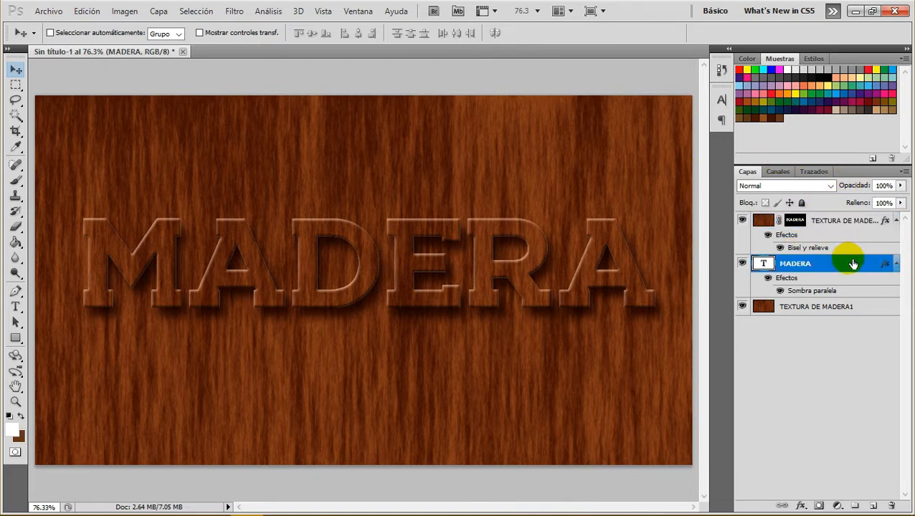
pyautogui.click(864, 222)
pyautogui.rightClick(864, 219)
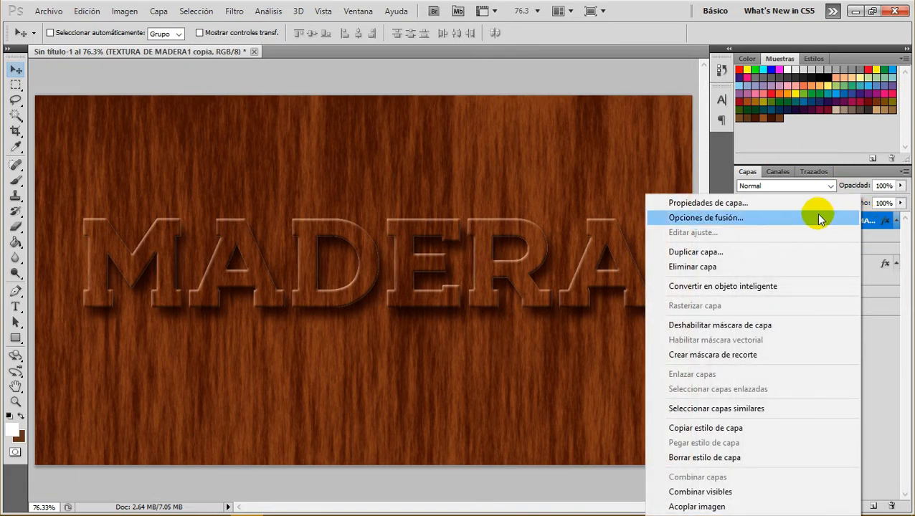
pyautogui.click(721, 220)
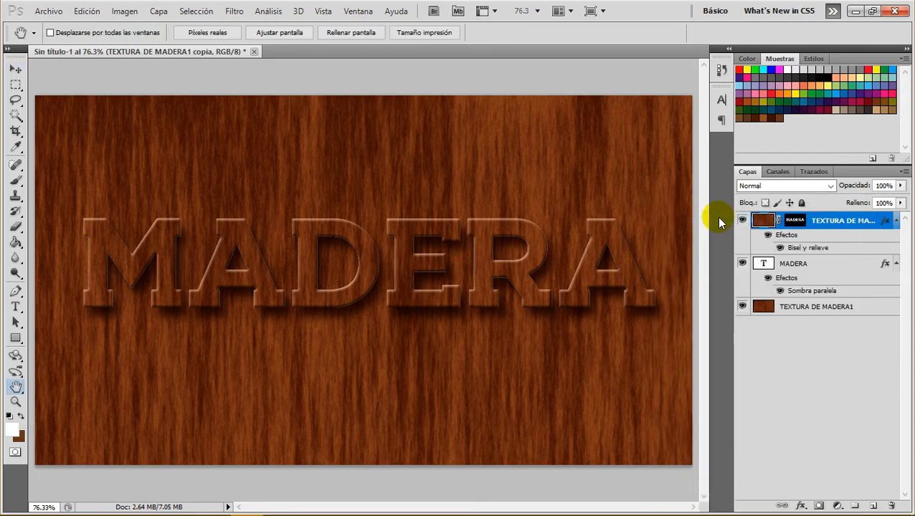
pyautogui.click(387, 210)
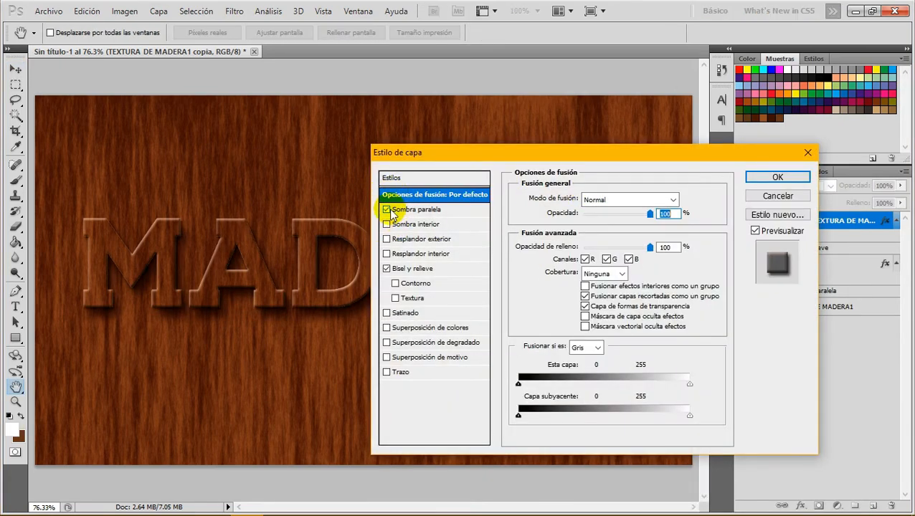
pyautogui.click(412, 208)
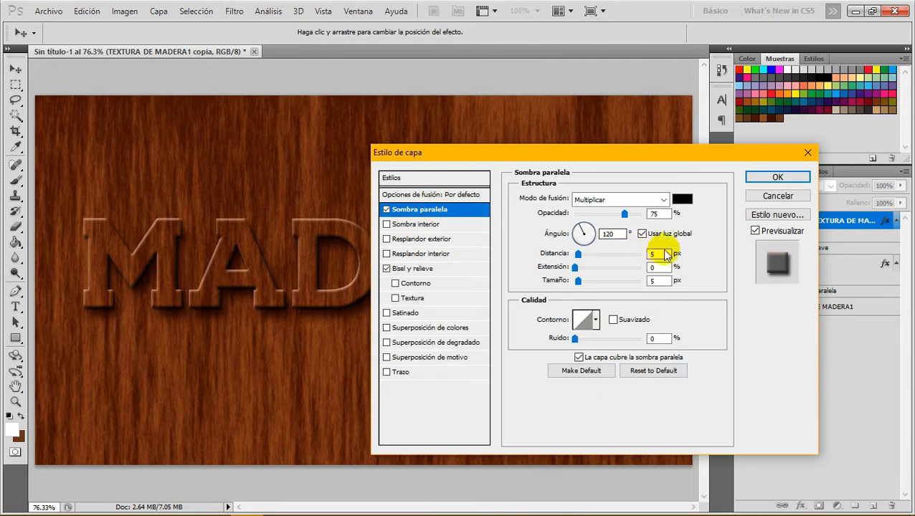
pyautogui.click(643, 235)
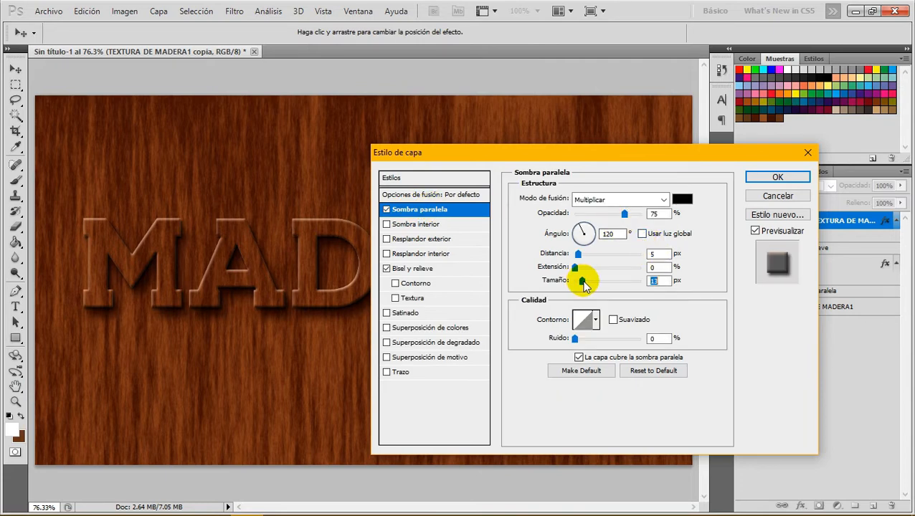
pyautogui.moveTo(593, 284); pyautogui.dragTo(601, 282)
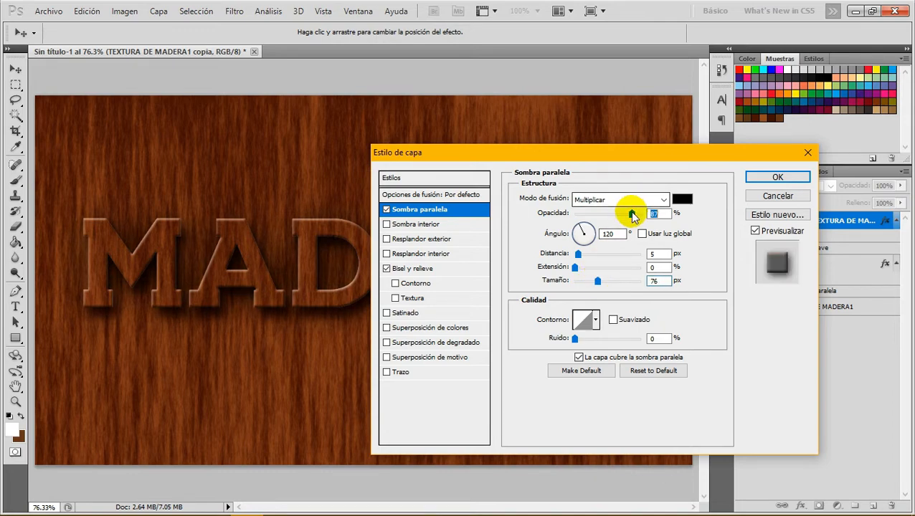
# Step: Set this drop shadow's colour to the very dark brown #351002, darkened from a tone sampled from the wood
pyautogui.click(682, 199)
pyautogui.click(233, 160)
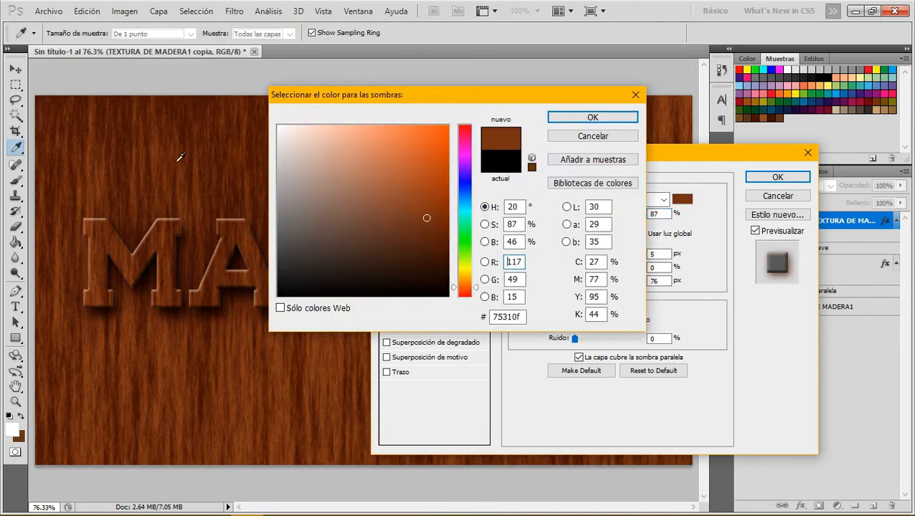
pyautogui.click(166, 129)
pyautogui.click(189, 120)
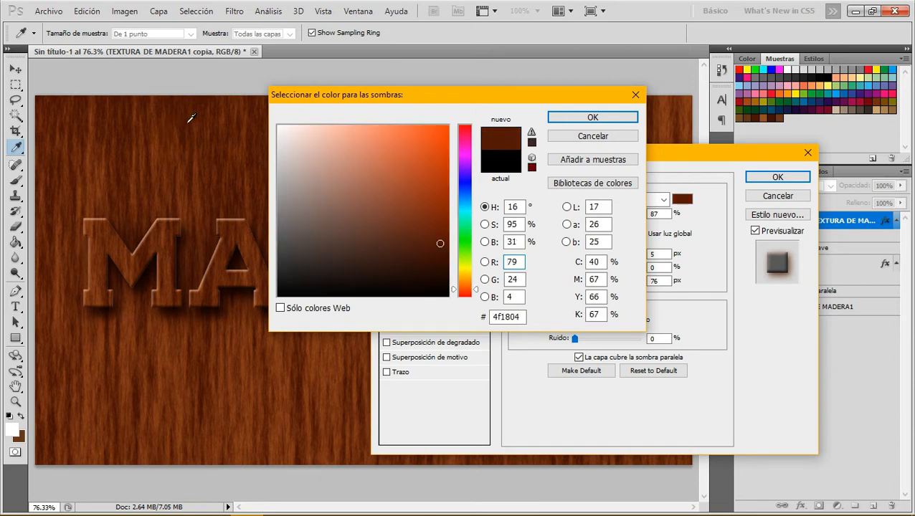
pyautogui.click(442, 261)
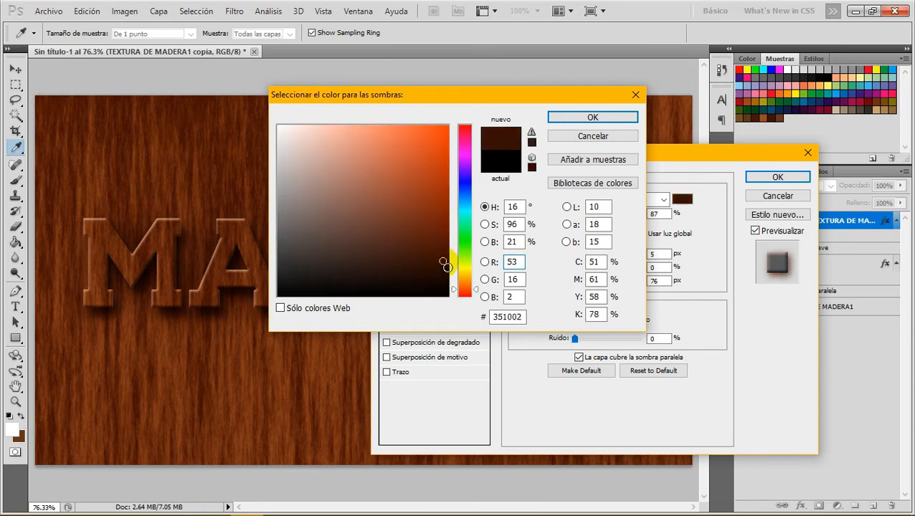
pyautogui.click(558, 117)
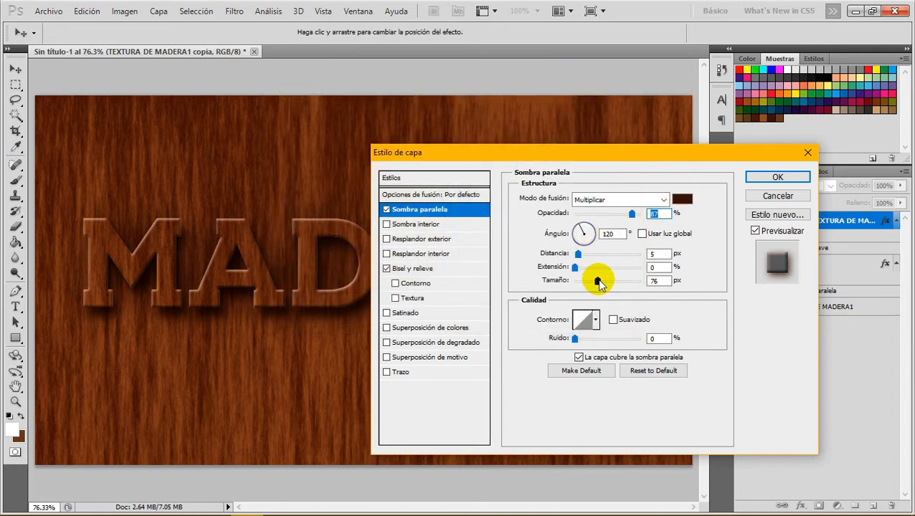
# Step: Set the texture copy's drop shadow to a size of 40 px and an angle of 0°
pyautogui.moveTo(604, 284); pyautogui.dragTo(589, 284)
pyautogui.click(582, 218)
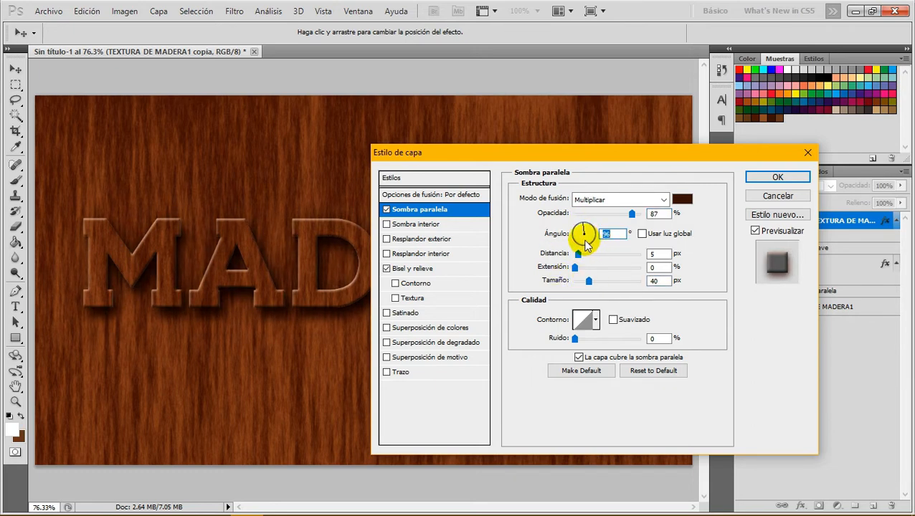
pyautogui.click(585, 244)
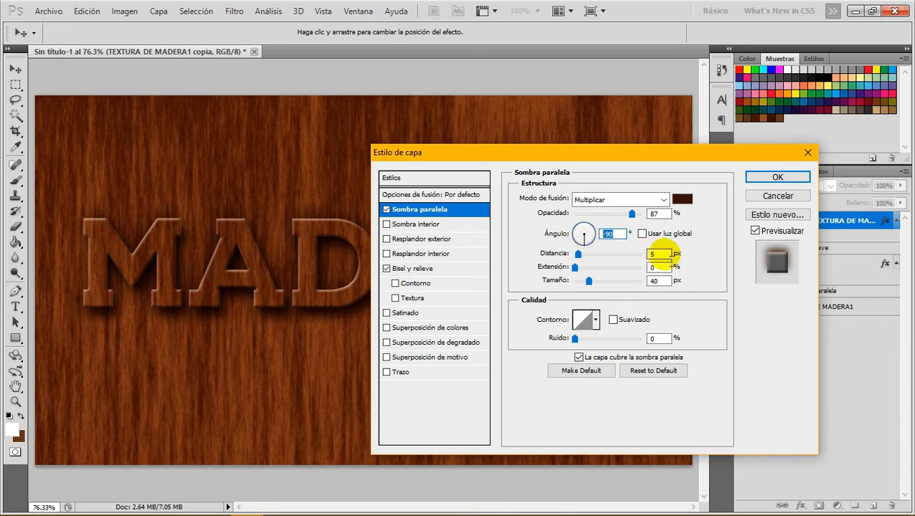
pyautogui.write('0')
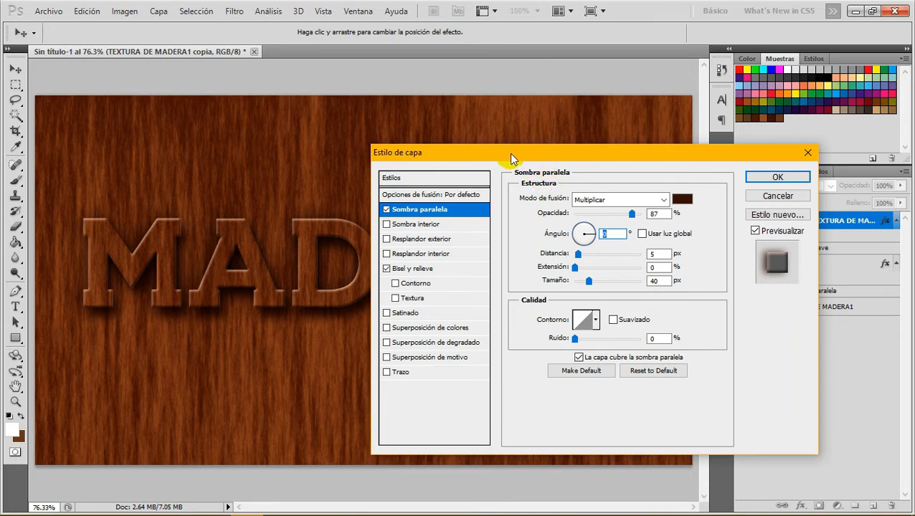
pyautogui.moveTo(511, 158); pyautogui.dragTo(606, 139)
# Step: Set the shadow's size to 54 px and its opacity to 89%, and apply the layer style
pyautogui.moveTo(720, 192)
pyautogui.mouseDown()
pyautogui.moveTo(677, 192)
pyautogui.moveTo(724, 198)
pyautogui.mouseUp()
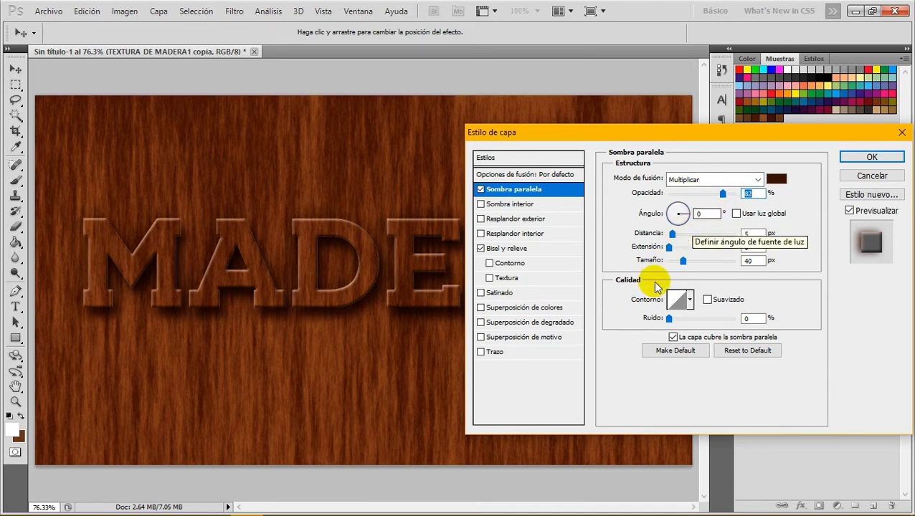
pyautogui.moveTo(686, 264)
pyautogui.mouseDown()
pyautogui.moveTo(673, 264)
pyautogui.moveTo(688, 263)
pyautogui.mouseUp()
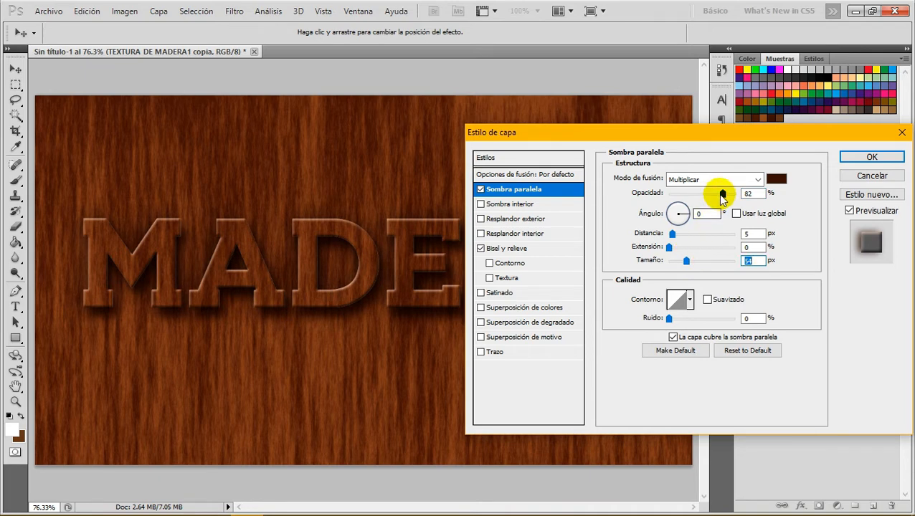
pyautogui.moveTo(722, 200); pyautogui.dragTo(672, 199)
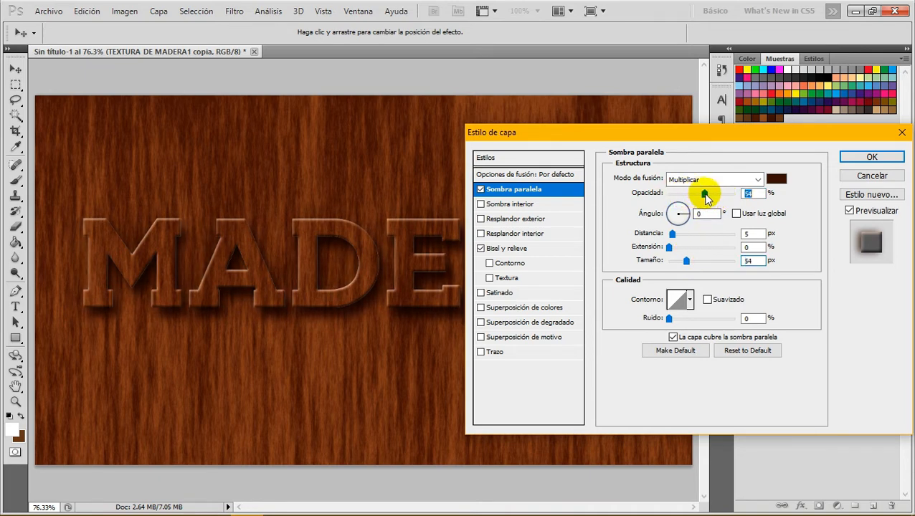
pyautogui.moveTo(713, 199); pyautogui.dragTo(730, 199)
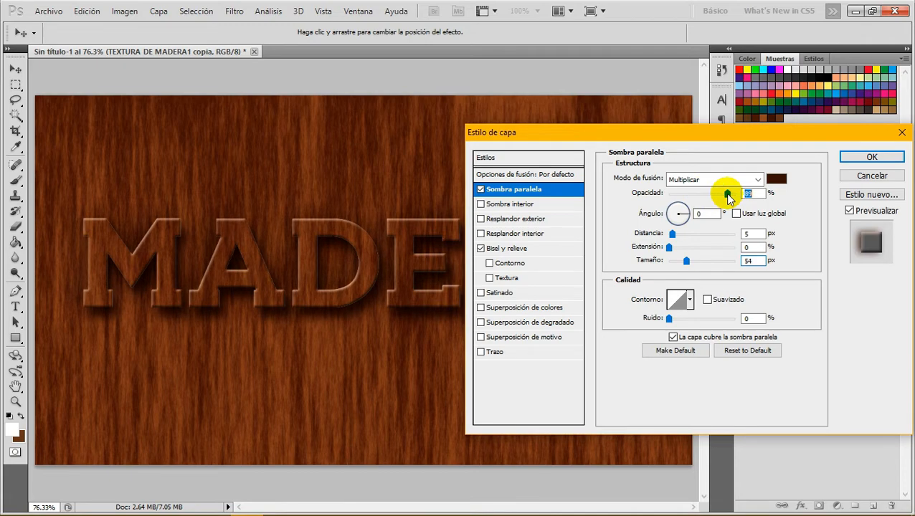
pyautogui.click(866, 157)
pyautogui.click(865, 159)
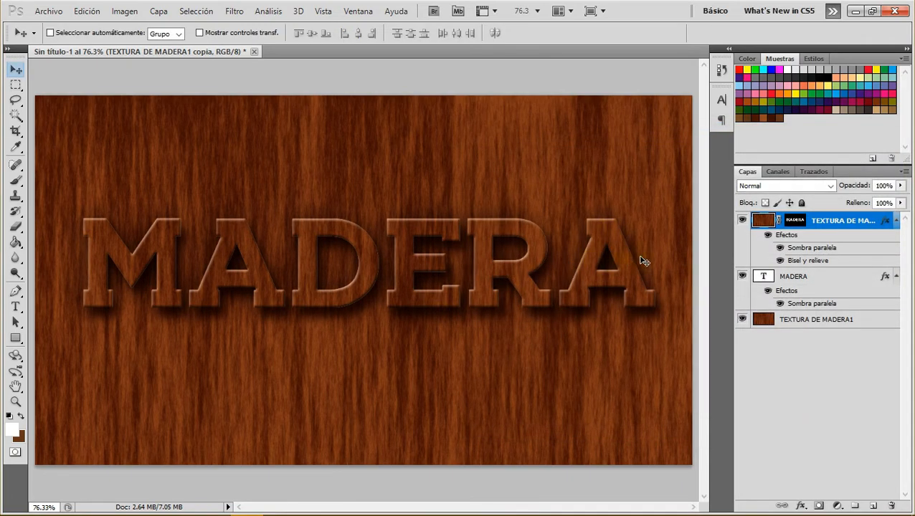
# Step: Set the MADERA text layer's Sombra paralela to a size of 29 px, a distance of 15 px and 87% opacity, and apply it
pyautogui.click(896, 281)
pyautogui.rightClick(857, 276)
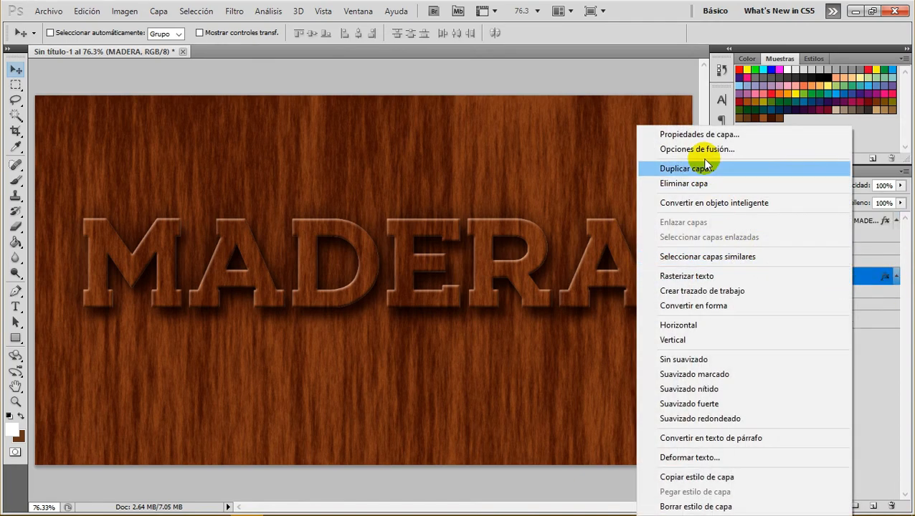
pyautogui.click(706, 149)
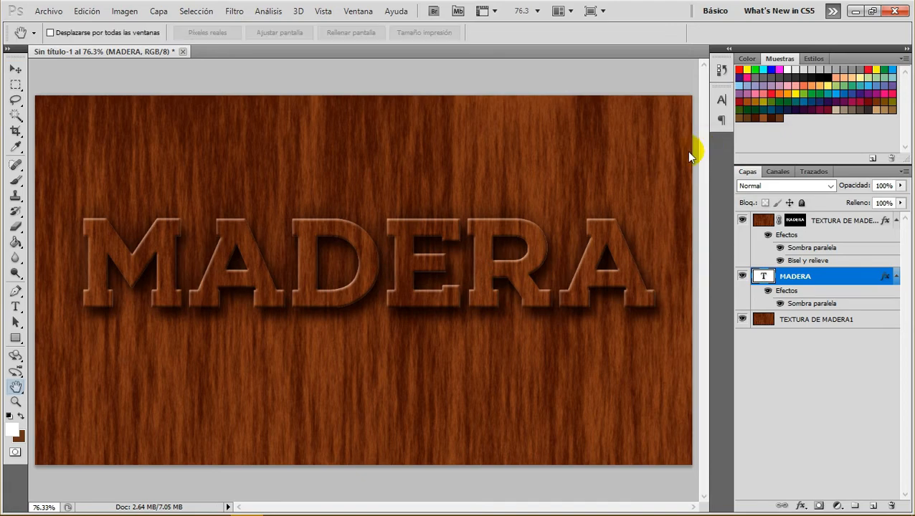
pyautogui.click(517, 191)
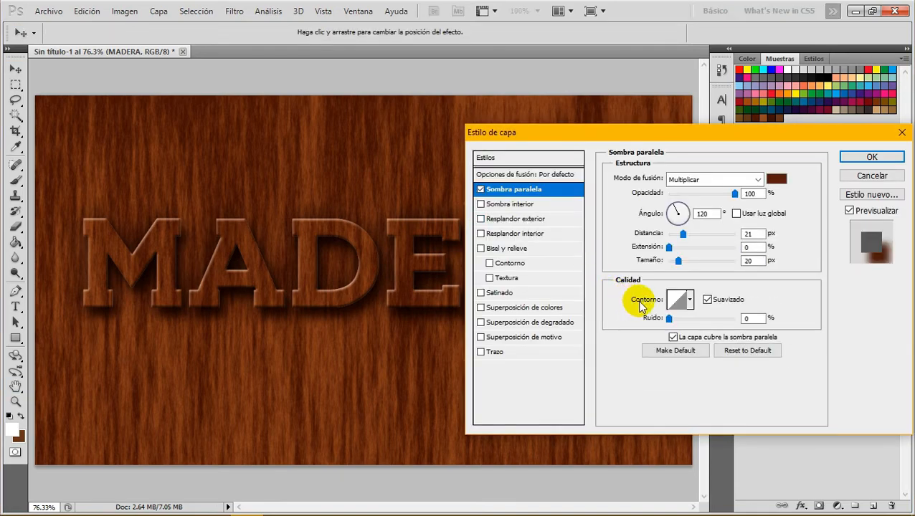
pyautogui.moveTo(678, 260); pyautogui.dragTo(671, 262)
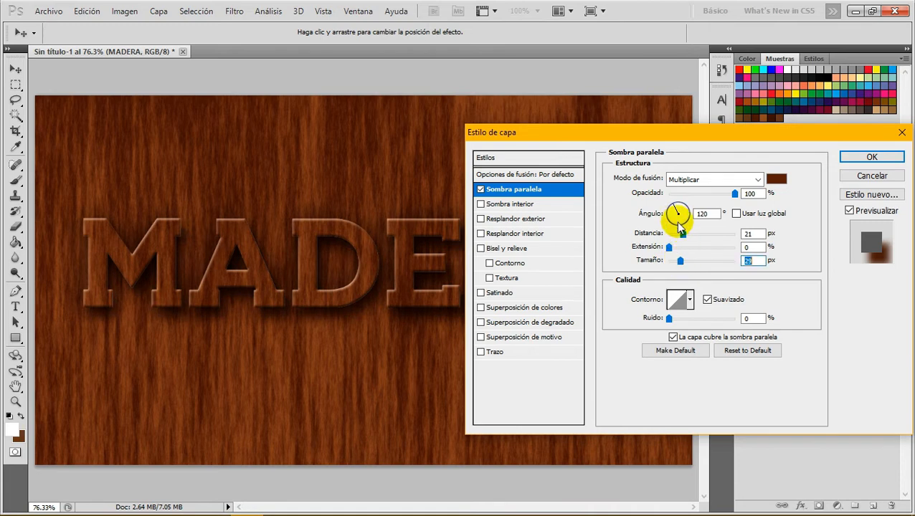
pyautogui.moveTo(683, 235); pyautogui.dragTo(680, 237)
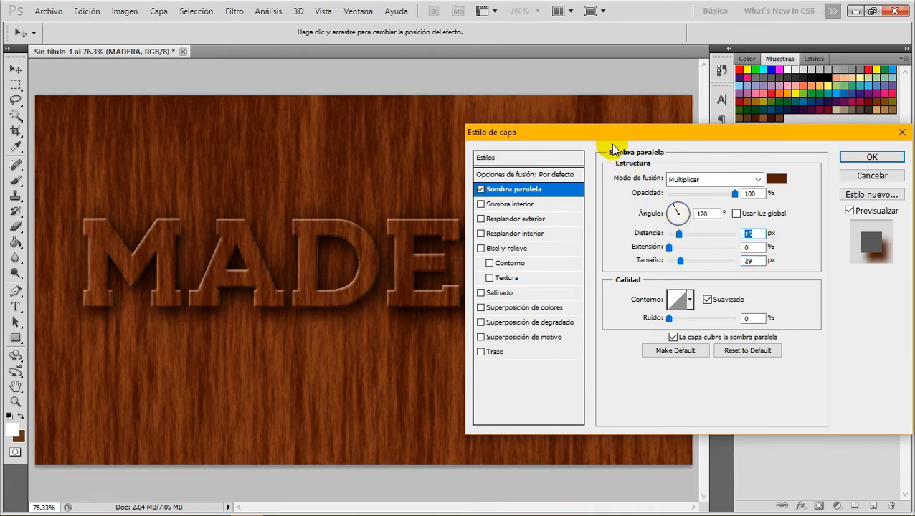
pyautogui.moveTo(734, 194)
pyautogui.mouseDown()
pyautogui.moveTo(701, 195)
pyautogui.moveTo(720, 199)
pyautogui.mouseUp()
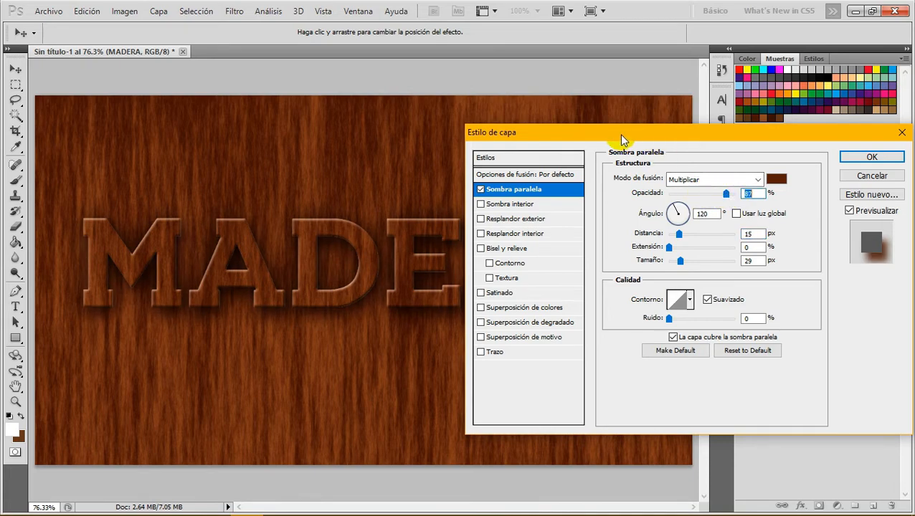
pyautogui.moveTo(623, 138); pyautogui.dragTo(507, 162)
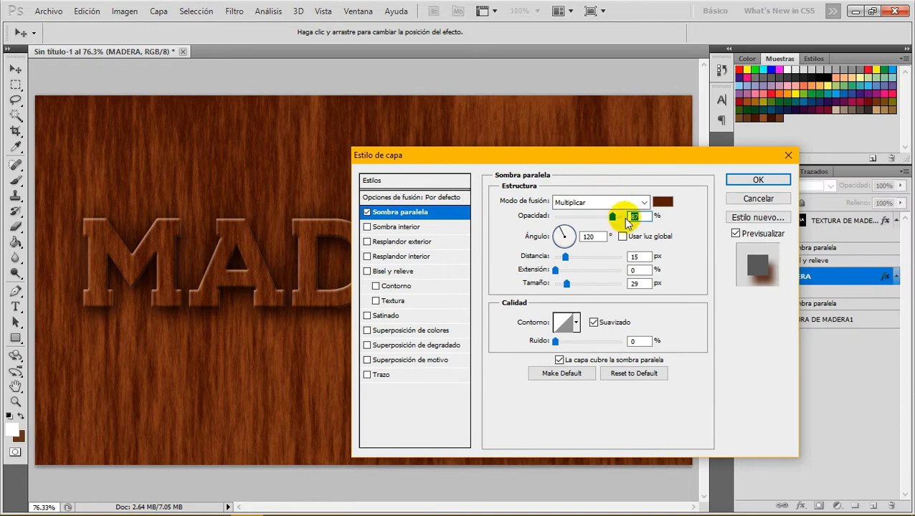
pyautogui.click(637, 256)
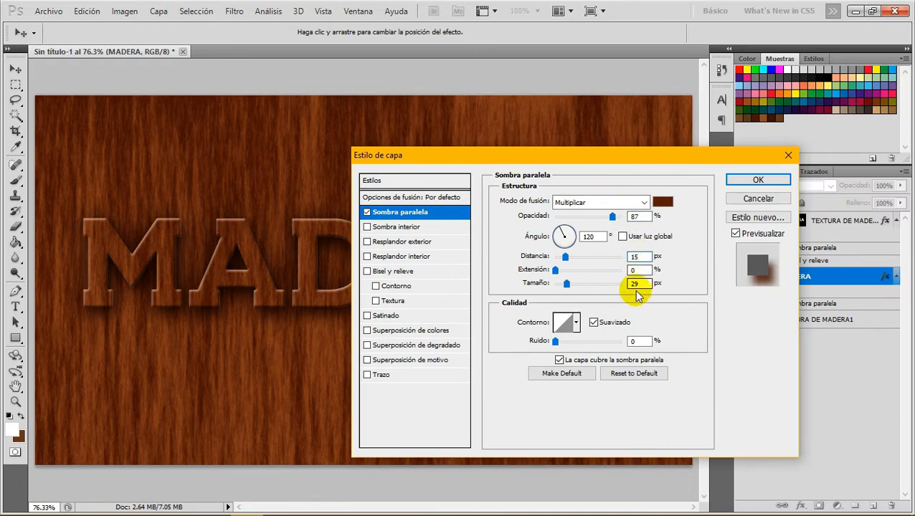
pyautogui.click(758, 180)
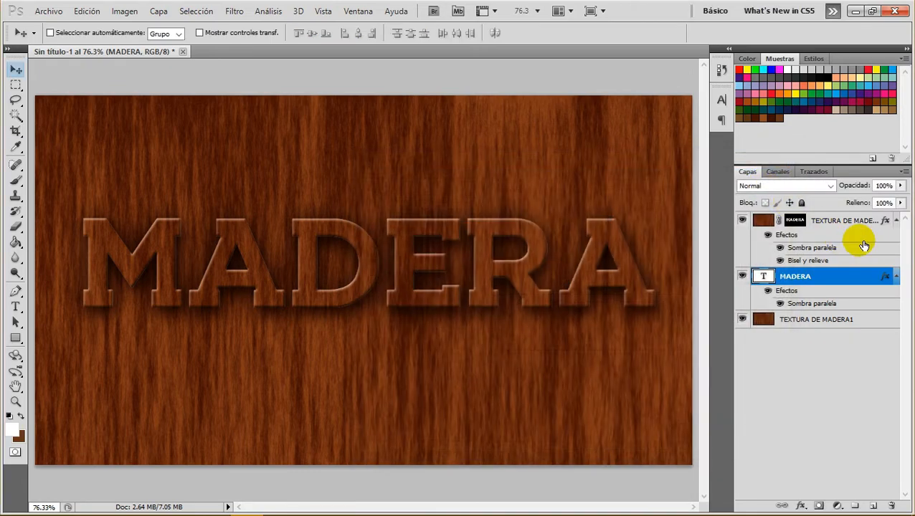
# Step: Add a Curvas adjustment layer above the texture copy and brighten it with curve points at input 57, output 69 and input 141, output 154
pyautogui.click(853, 223)
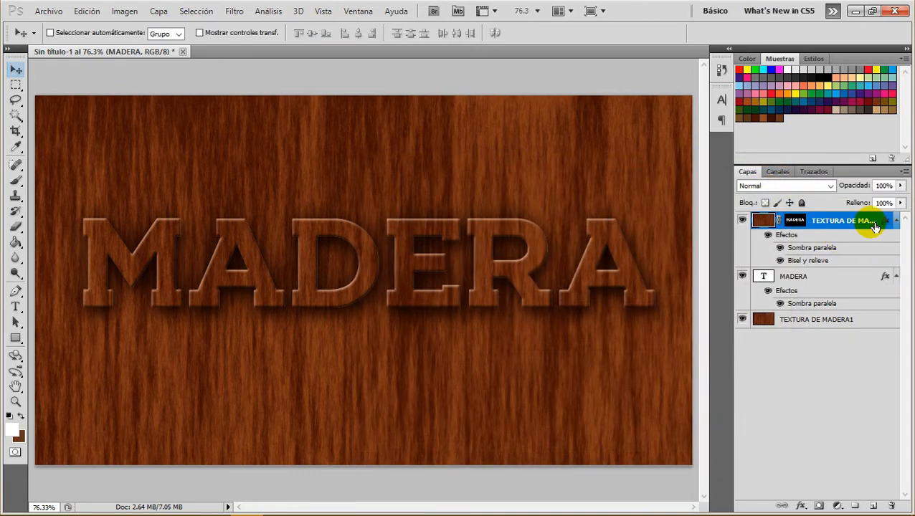
pyautogui.click(837, 505)
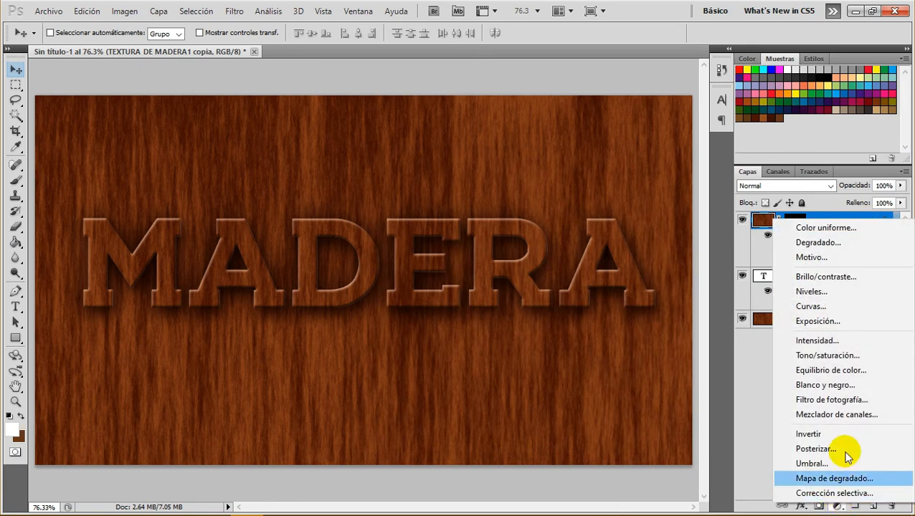
pyautogui.click(826, 306)
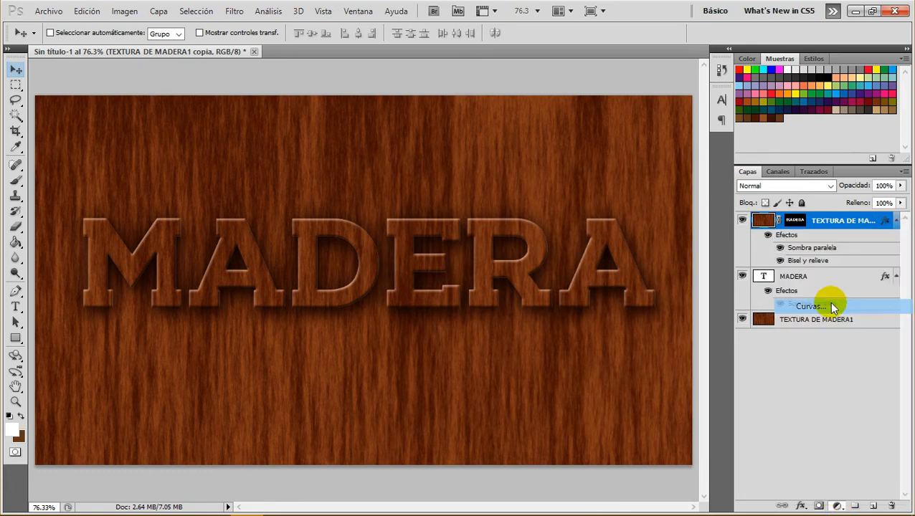
pyautogui.moveTo(402, 129); pyautogui.dragTo(563, 108)
pyautogui.moveTo(582, 213)
pyautogui.mouseDown()
pyautogui.moveTo(582, 198)
pyautogui.moveTo(587, 205)
pyautogui.mouseUp()
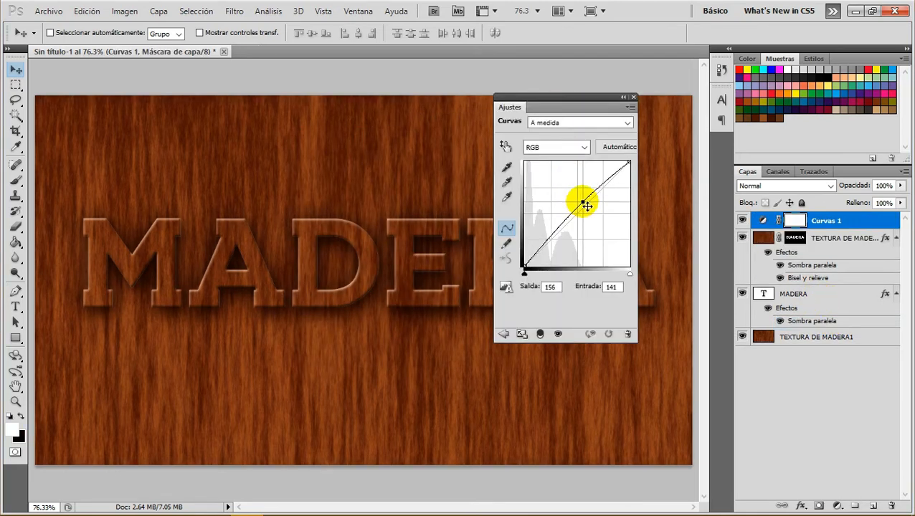
pyautogui.click(550, 240)
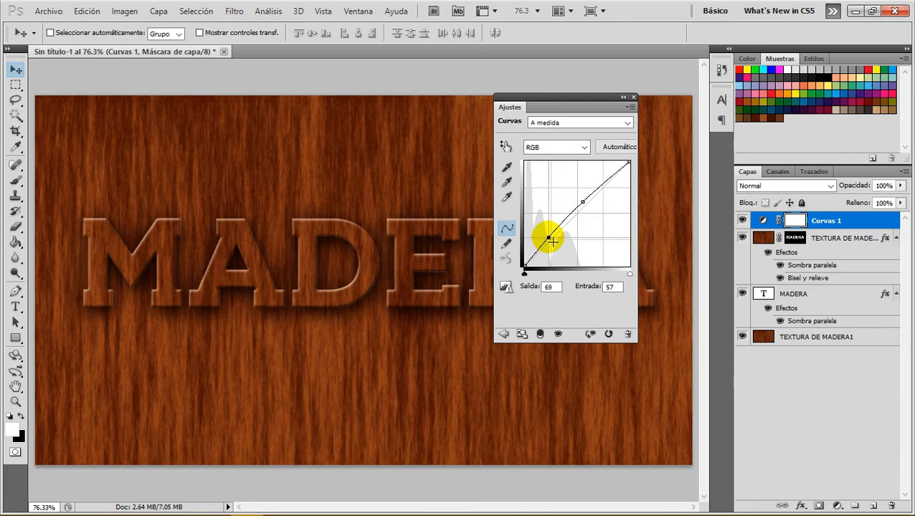
pyautogui.click(586, 205)
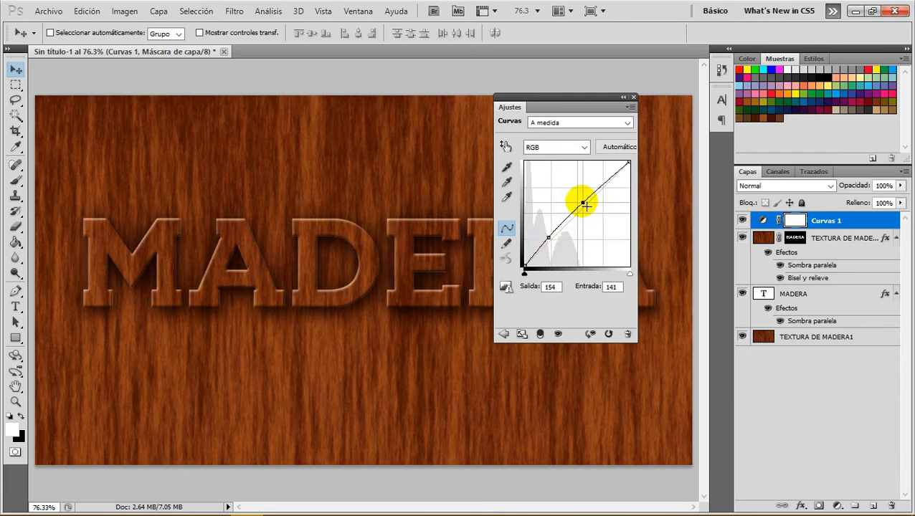
pyautogui.click(623, 97)
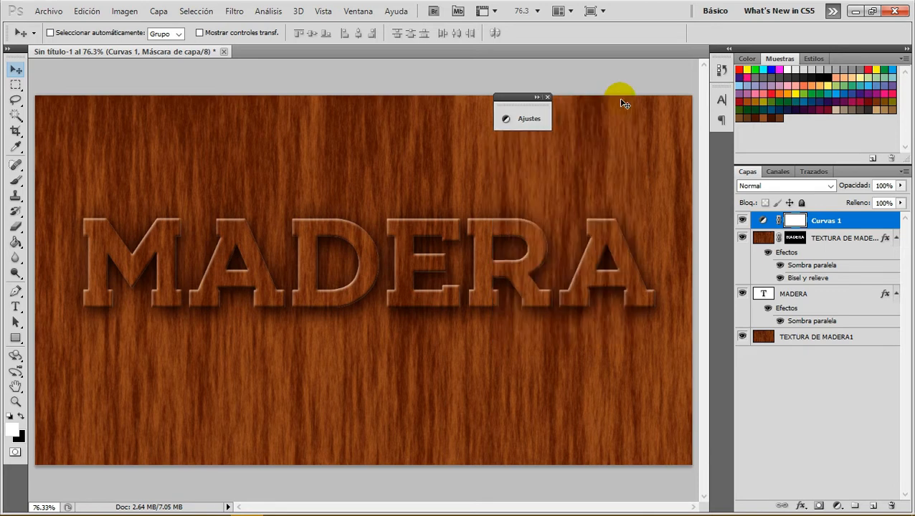
# Step: Compare the image with and without the Curvas 1 layer, and examine the lettering at actual pixels with the interface panels hidden
pyautogui.click(742, 220)
pyautogui.click(743, 220)
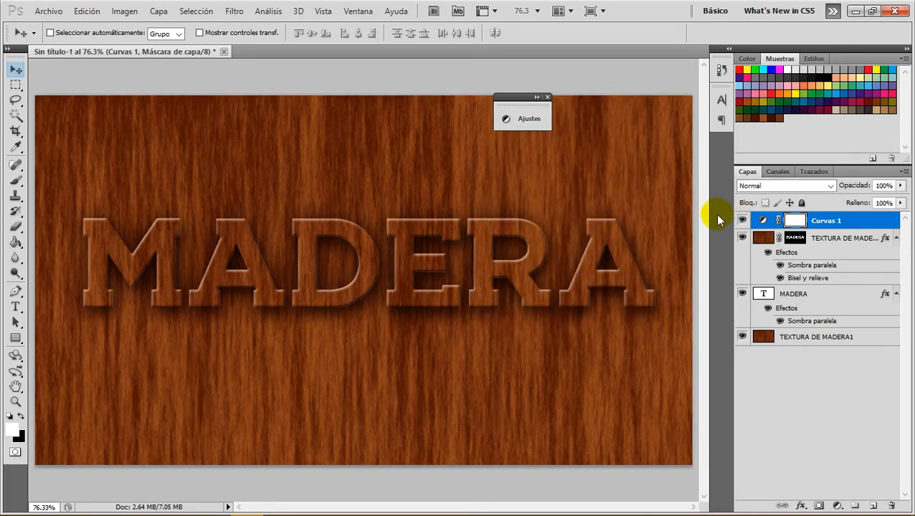
pyautogui.click(547, 96)
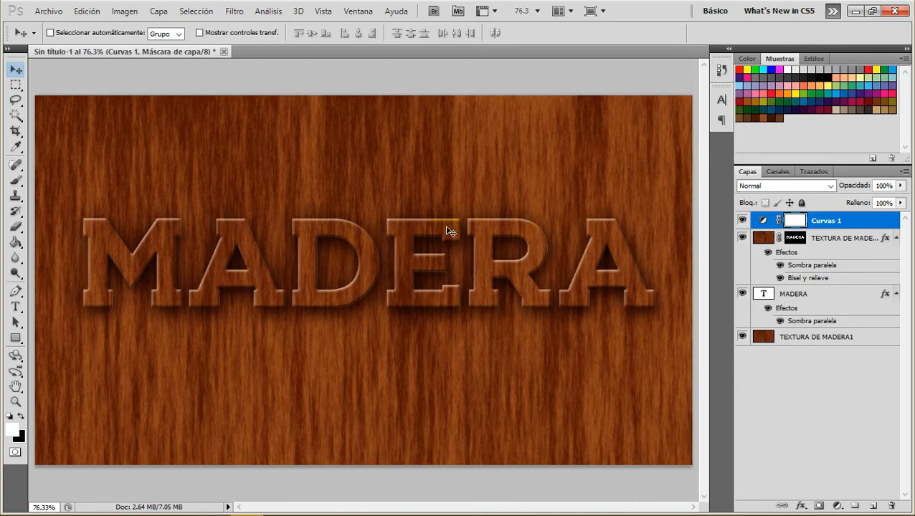
pyautogui.click(16, 401)
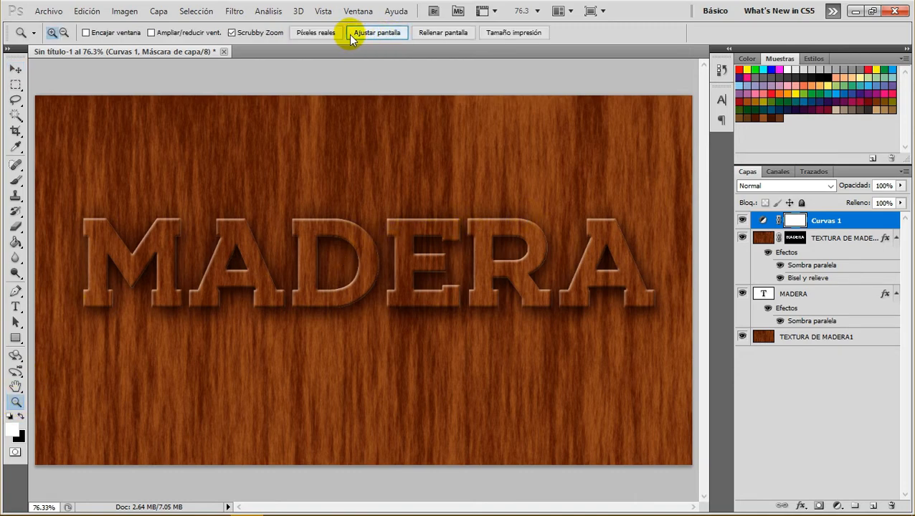
pyautogui.click(327, 33)
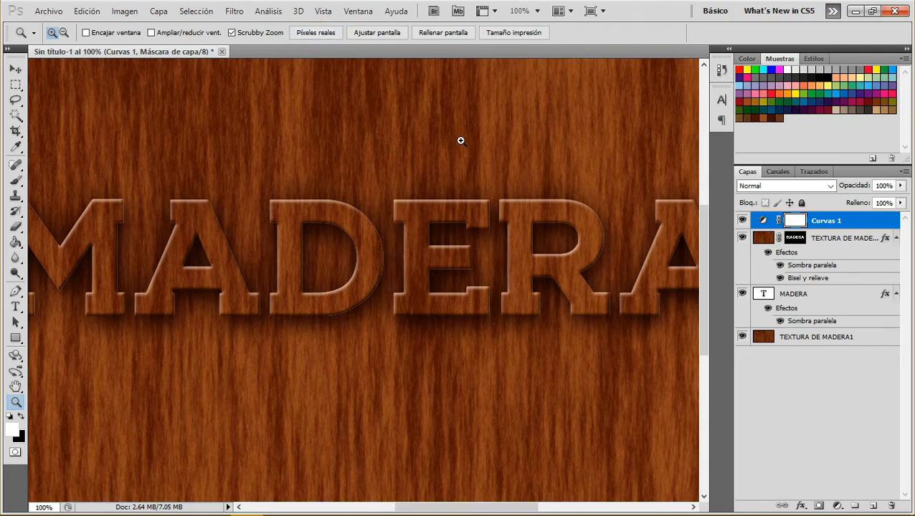
pyautogui.press('Tab')
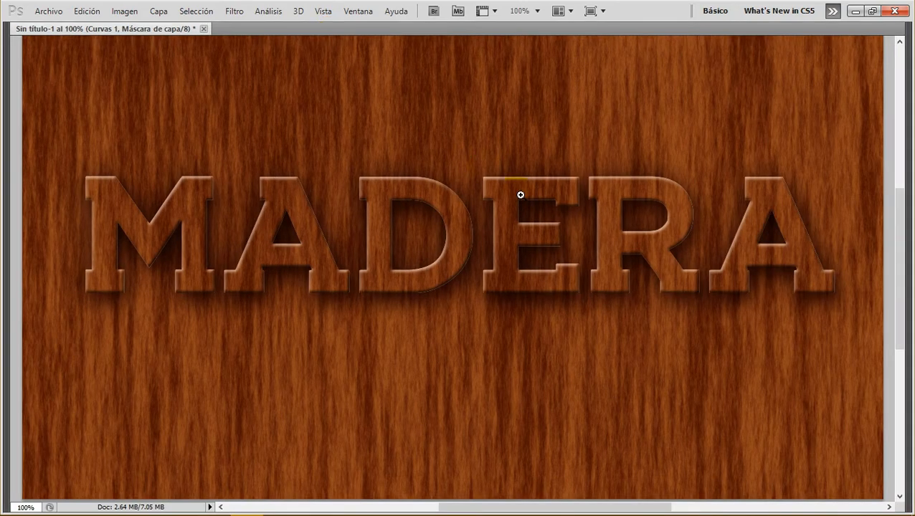
pyautogui.scroll(1, 523, 158)
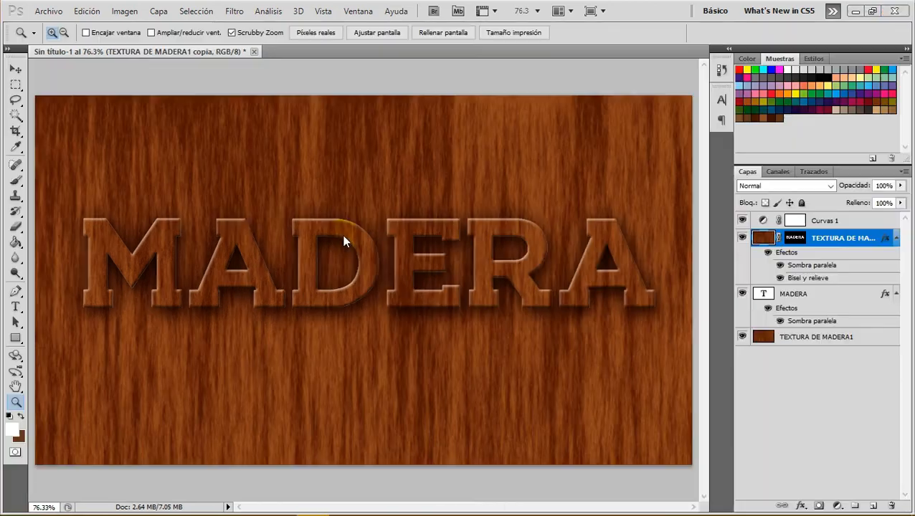
# Step: Set the Suavizar value of the Bisel y relieve effect on TEXTURA DE MADERA1 copia to 2 px
pyautogui.click(303, 34)
pyautogui.hscroll(-3, 514, 237)
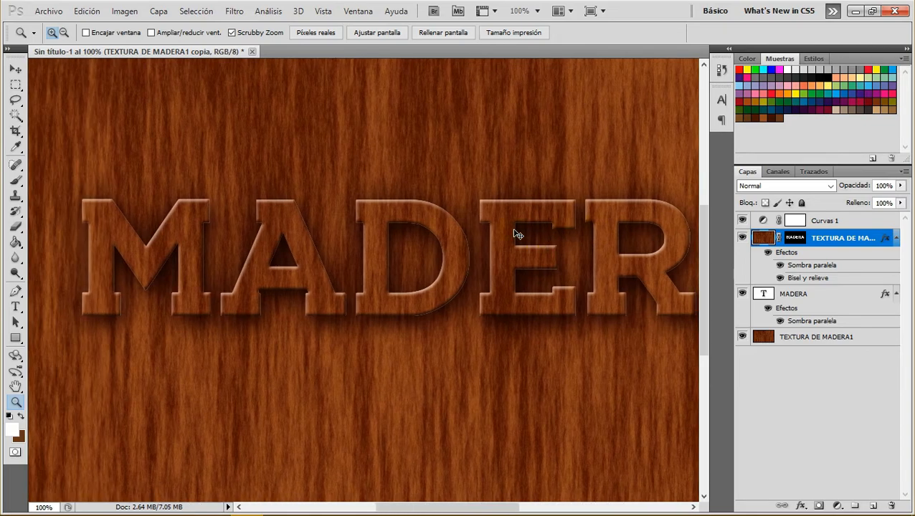
pyautogui.rightClick(853, 235)
pyautogui.click(707, 217)
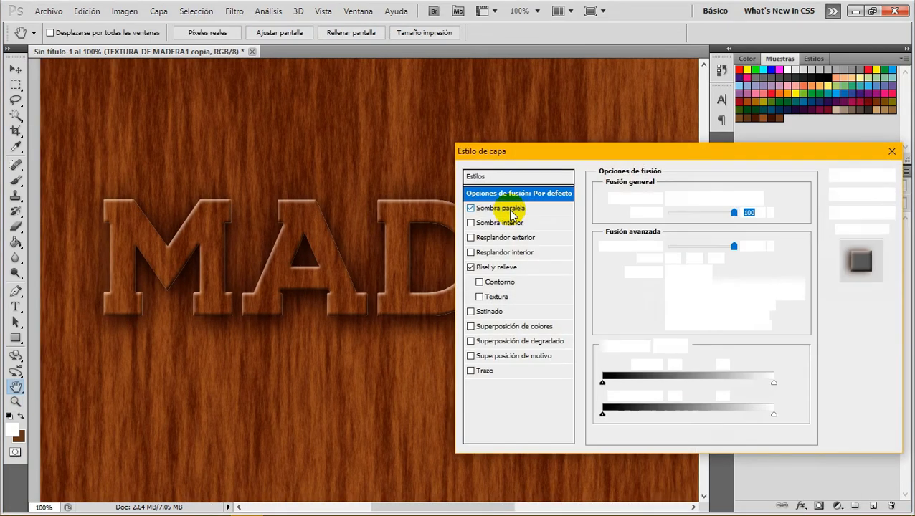
pyautogui.click(495, 267)
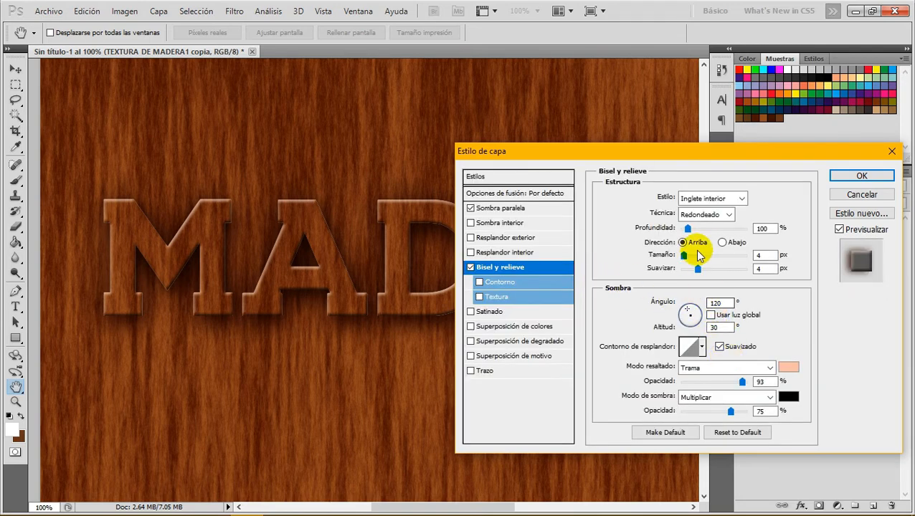
pyautogui.doubleClick(761, 254)
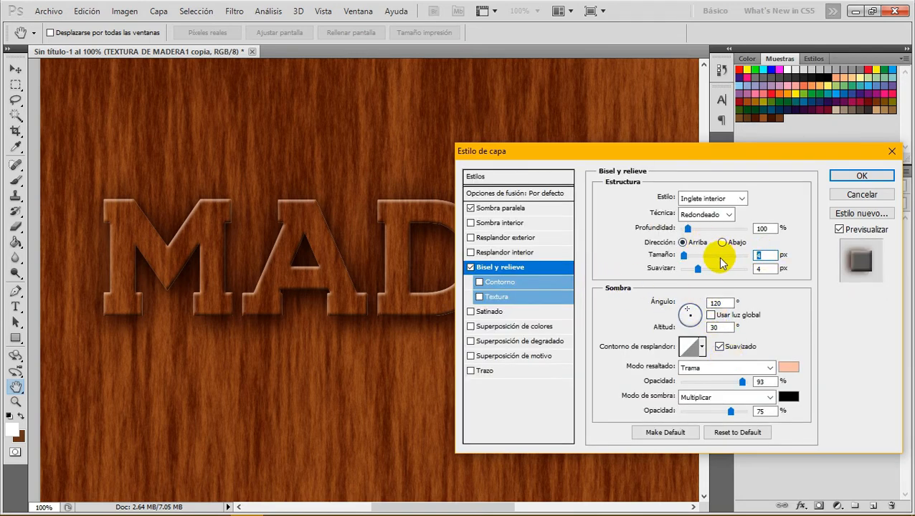
pyautogui.moveTo(697, 268); pyautogui.dragTo(689, 268)
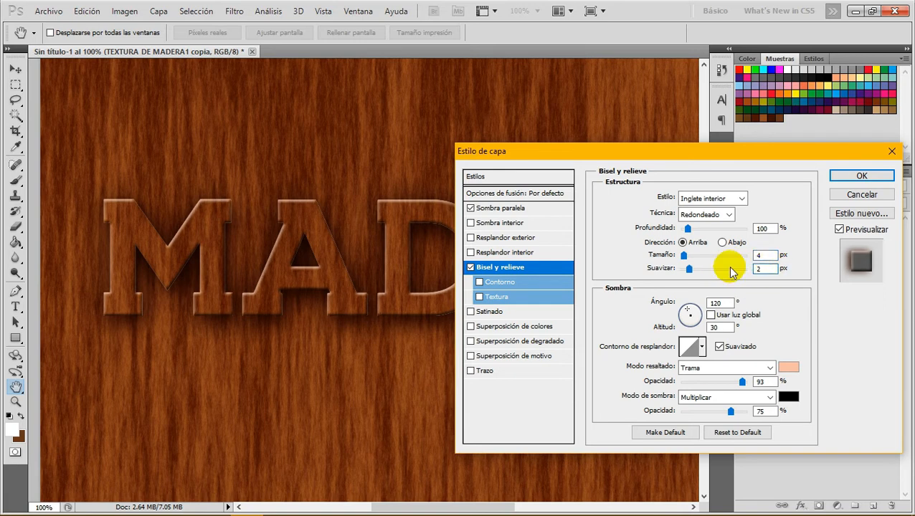
# Step: Set the bevel's size to 3 px and apply the layer style
pyautogui.moveTo(763, 256); pyautogui.dragTo(731, 254)
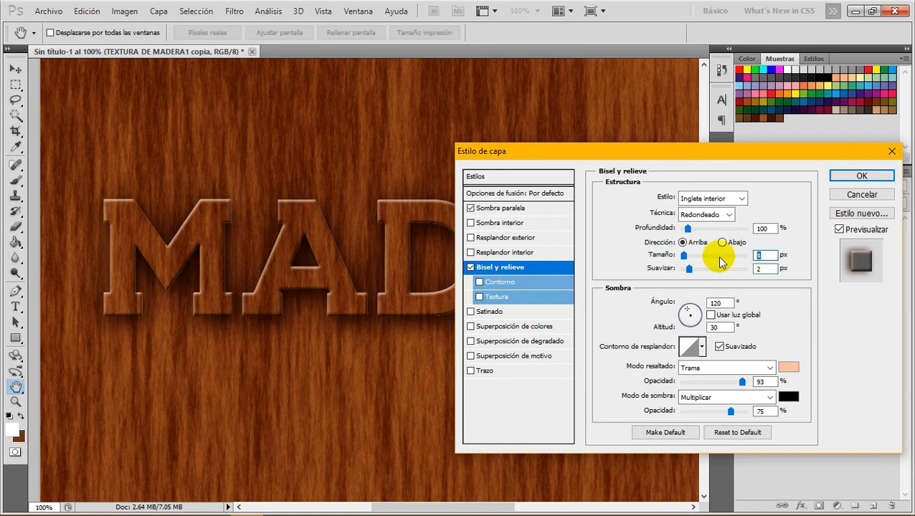
pyautogui.press('Down')
pyautogui.press('Down')
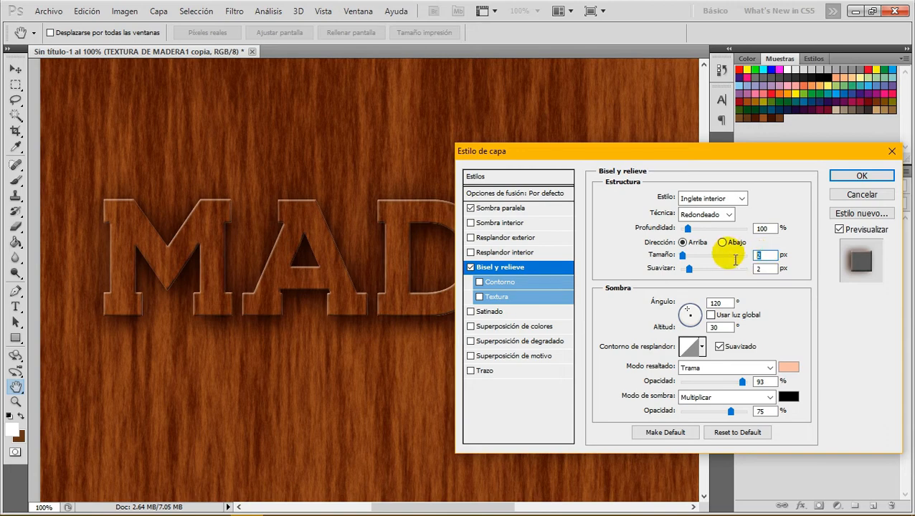
pyautogui.moveTo(543, 152); pyautogui.dragTo(412, 154)
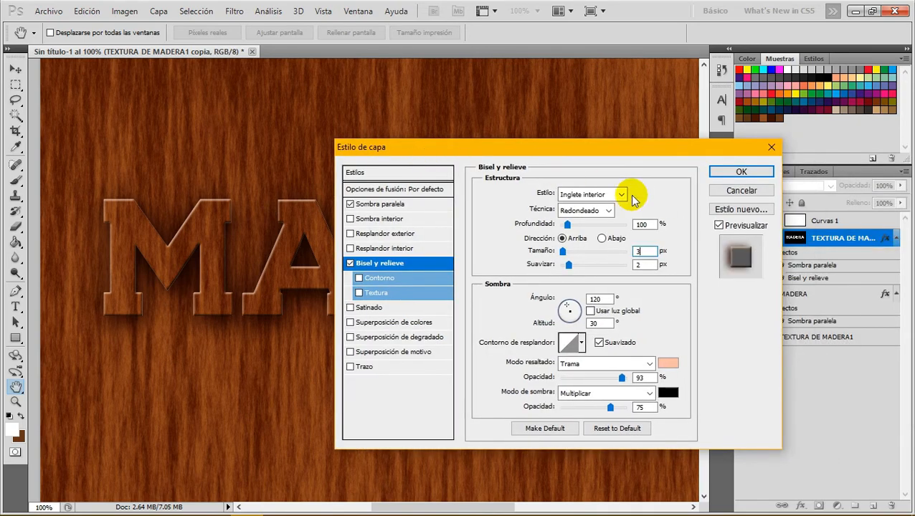
pyautogui.click(729, 178)
pyautogui.click(316, 32)
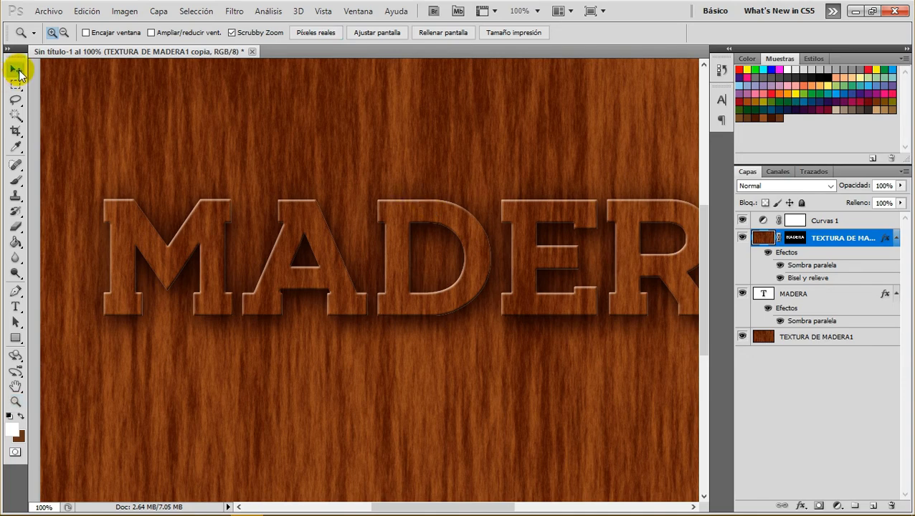
pyautogui.click(16, 70)
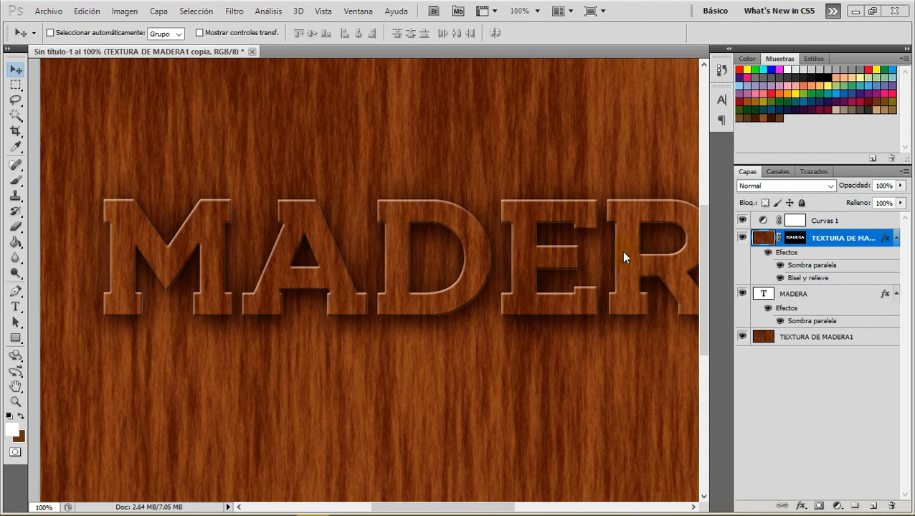
# Step: Set the highlight colour of the Bisel y relieve effect on TEXTURA DE MADERA1 copia to orange #f88c58
pyautogui.rightClick(859, 239)
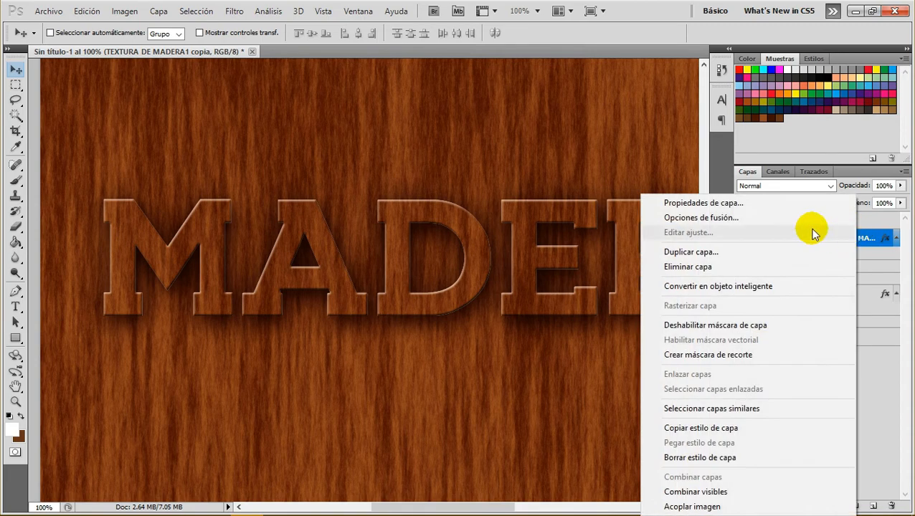
pyautogui.click(713, 218)
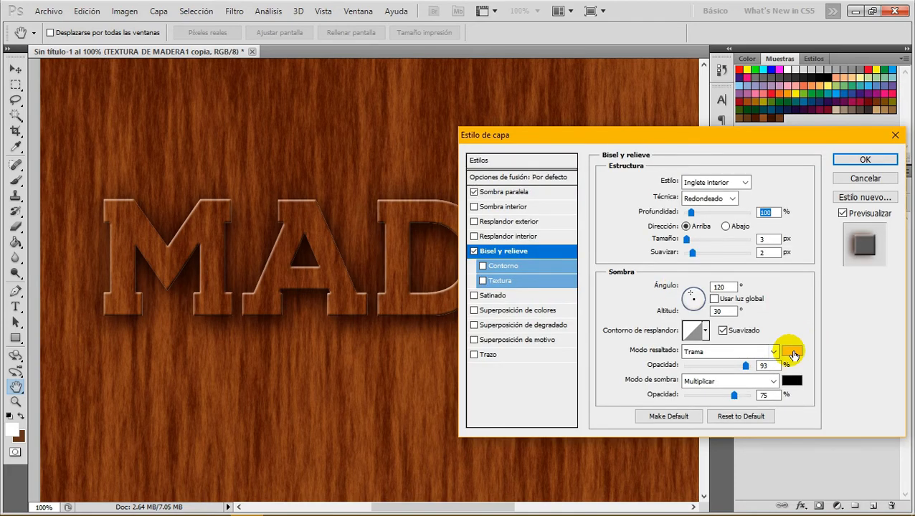
pyautogui.click(791, 351)
pyautogui.moveTo(406, 106); pyautogui.dragTo(550, 102)
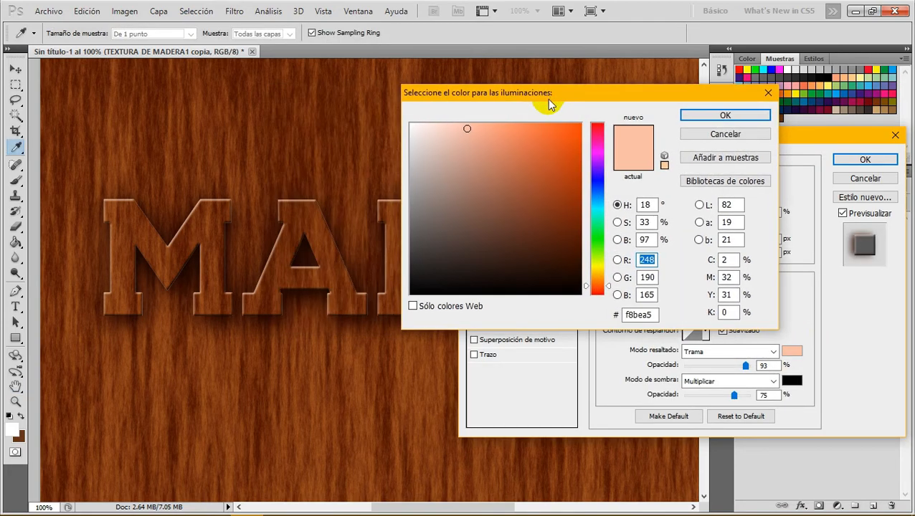
pyautogui.click(356, 126)
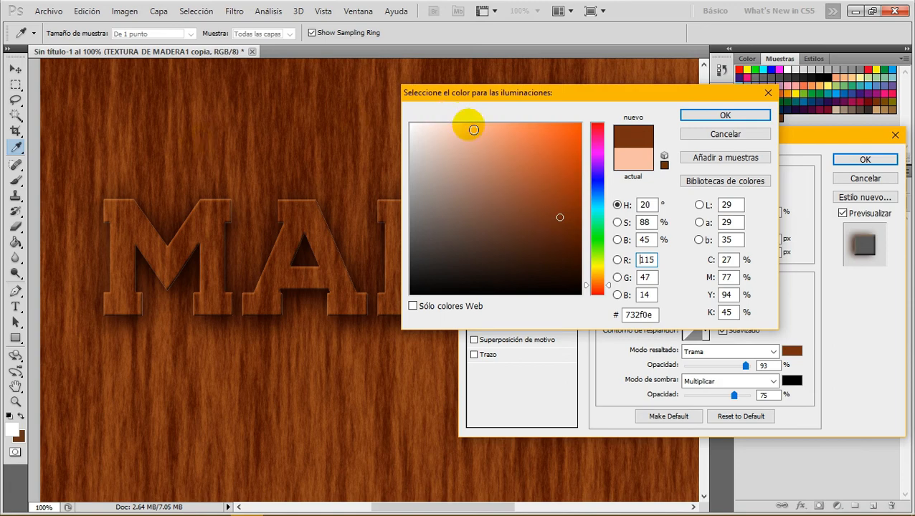
pyautogui.click(542, 200)
pyautogui.moveTo(540, 198); pyautogui.dragTo(522, 171)
pyautogui.click(506, 157)
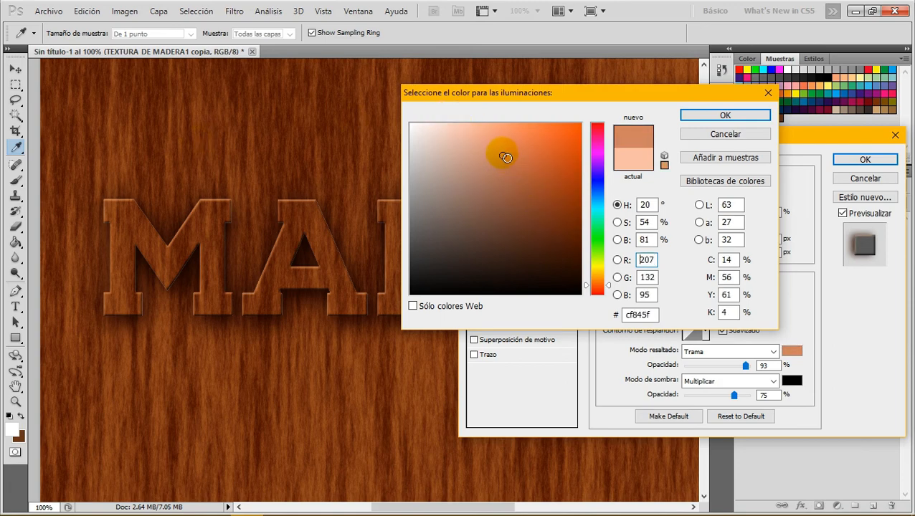
pyautogui.moveTo(550, 92); pyautogui.dragTo(688, 90)
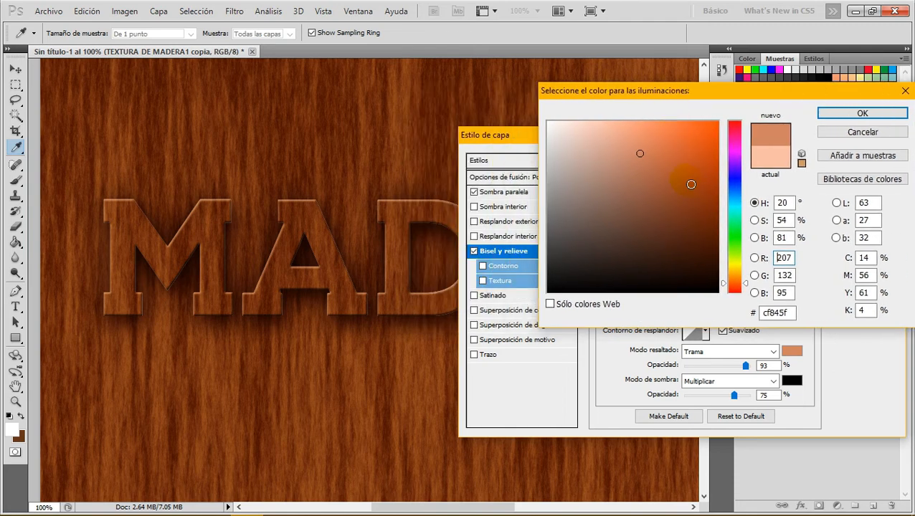
pyautogui.click(667, 167)
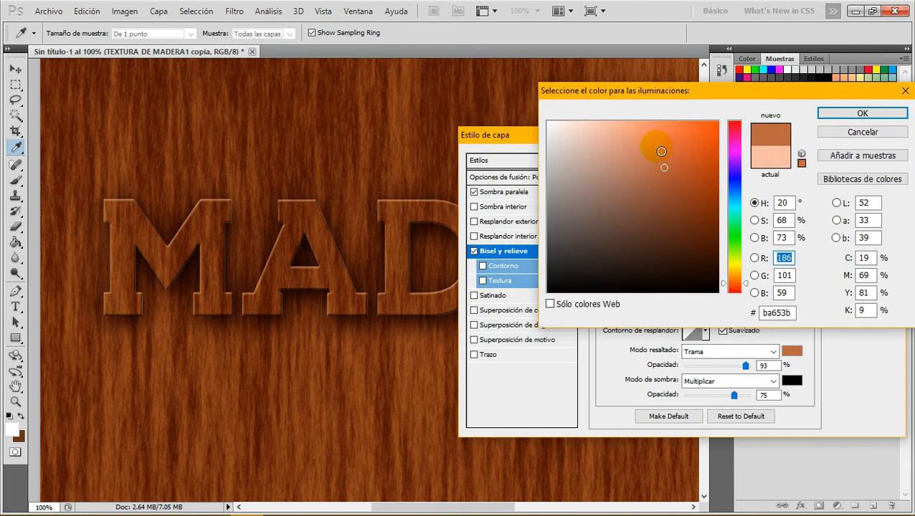
pyautogui.moveTo(662, 152)
pyautogui.mouseDown()
pyautogui.moveTo(606, 145)
pyautogui.moveTo(668, 127)
pyautogui.mouseUp()
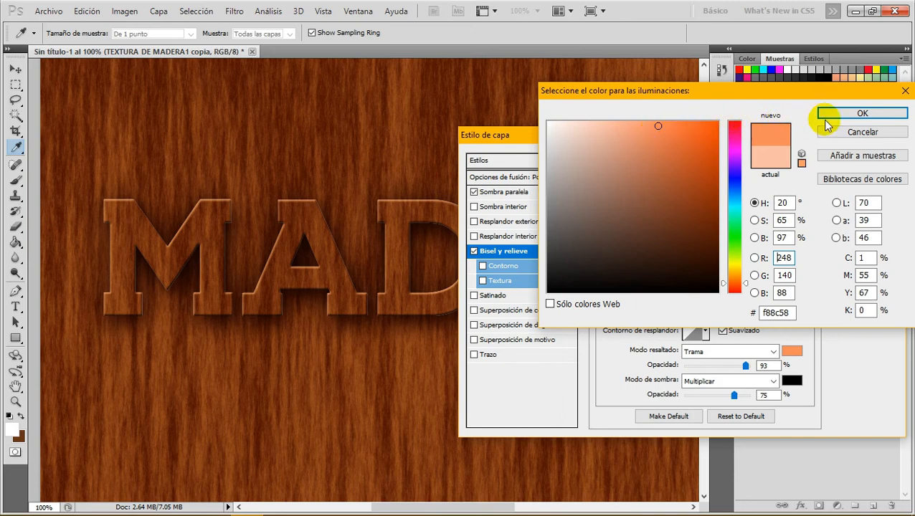
pyautogui.click(794, 313)
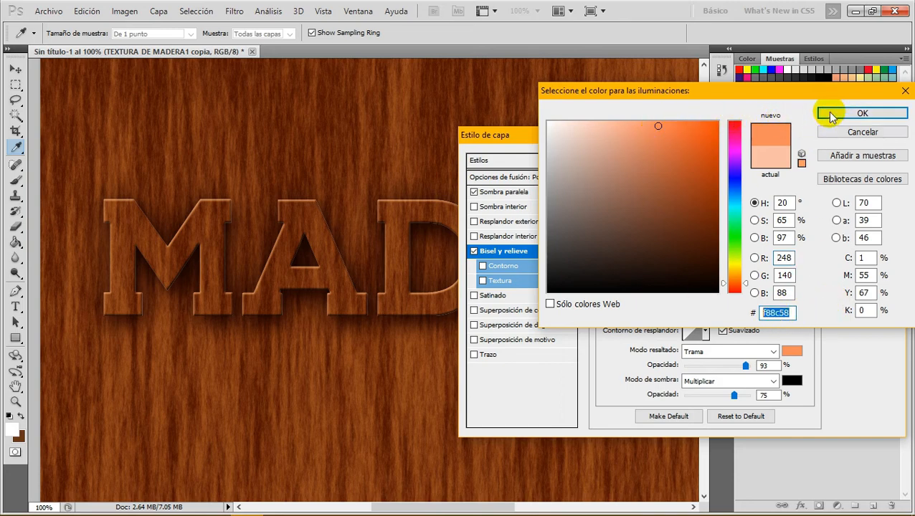
pyautogui.click(831, 113)
# Step: Set the bevel's highlight opacity to 80% and apply the layer style
pyautogui.moveTo(746, 366)
pyautogui.mouseDown()
pyautogui.moveTo(727, 367)
pyautogui.moveTo(736, 367)
pyautogui.mouseUp()
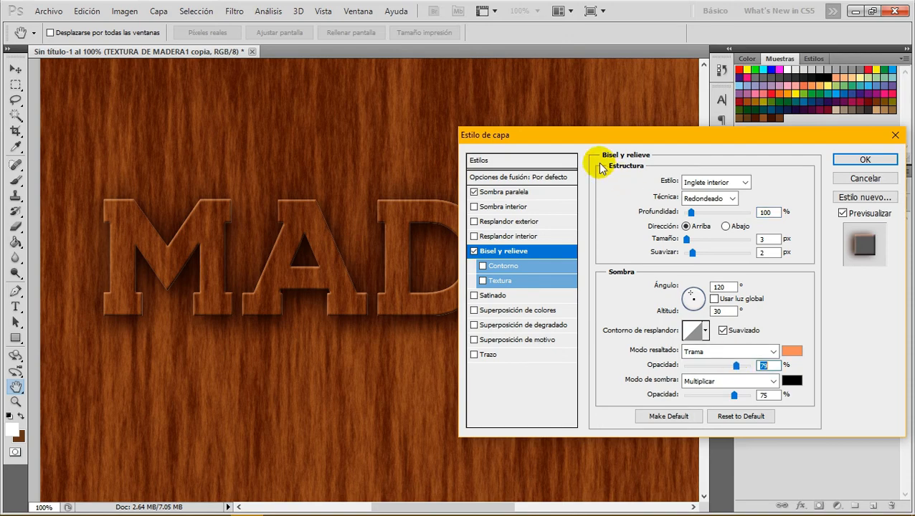
pyautogui.moveTo(633, 134); pyautogui.dragTo(530, 129)
pyautogui.press('Up')
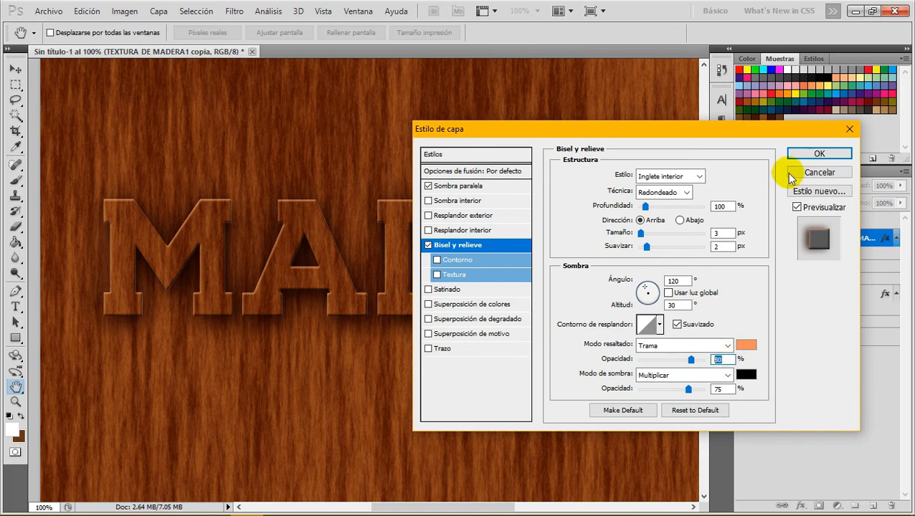
pyautogui.click(814, 152)
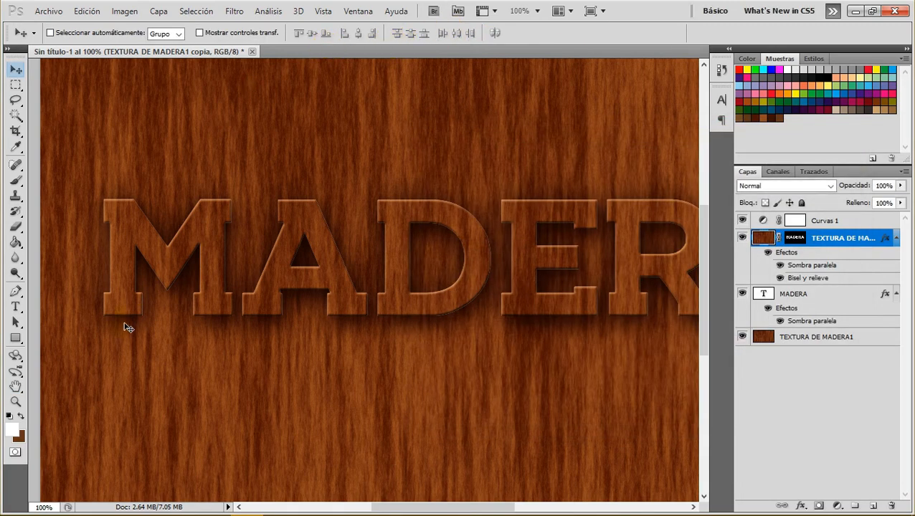
# Step: Check the whole lettering and at actual pixels, and change the bevel's highlight colour on TEXTURA DE MADERA1 copia to the lighter orange #f4a077
pyautogui.click(16, 401)
pyautogui.click(375, 33)
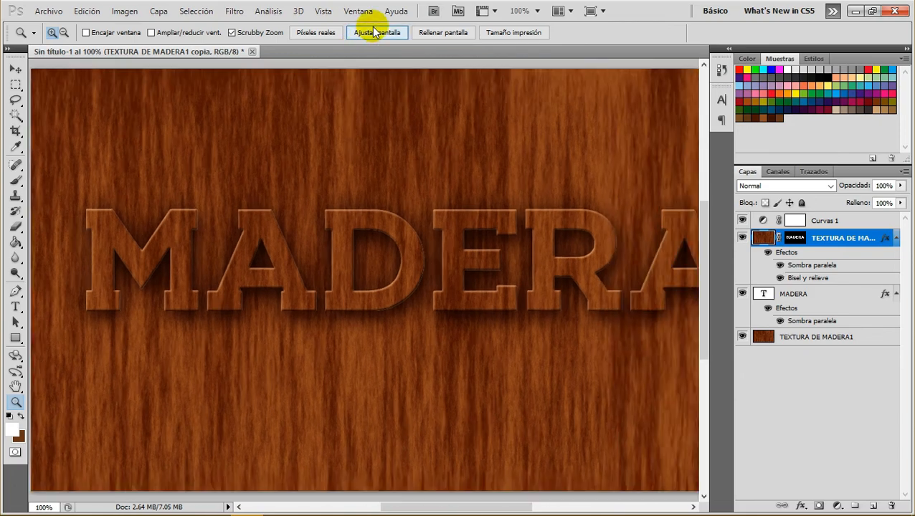
pyautogui.click(320, 32)
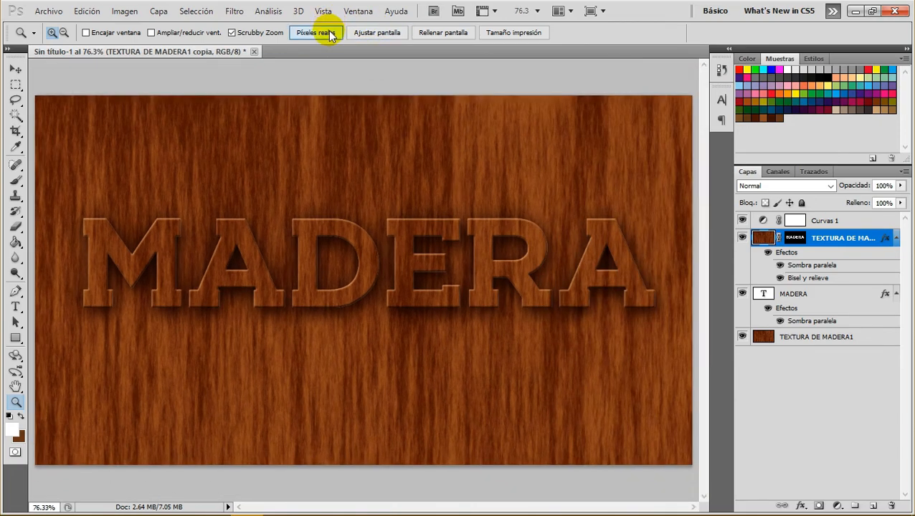
pyautogui.scroll(3, 429, 191)
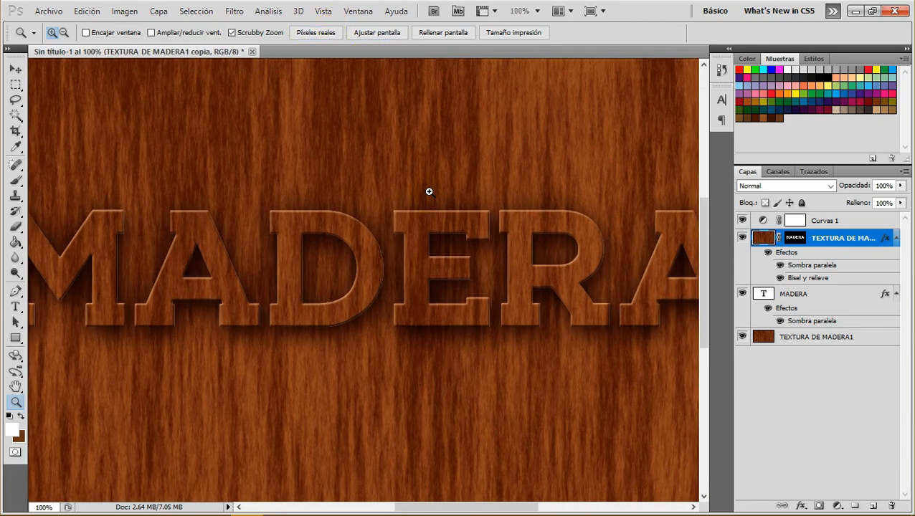
pyautogui.hscroll(-5, 428, 191)
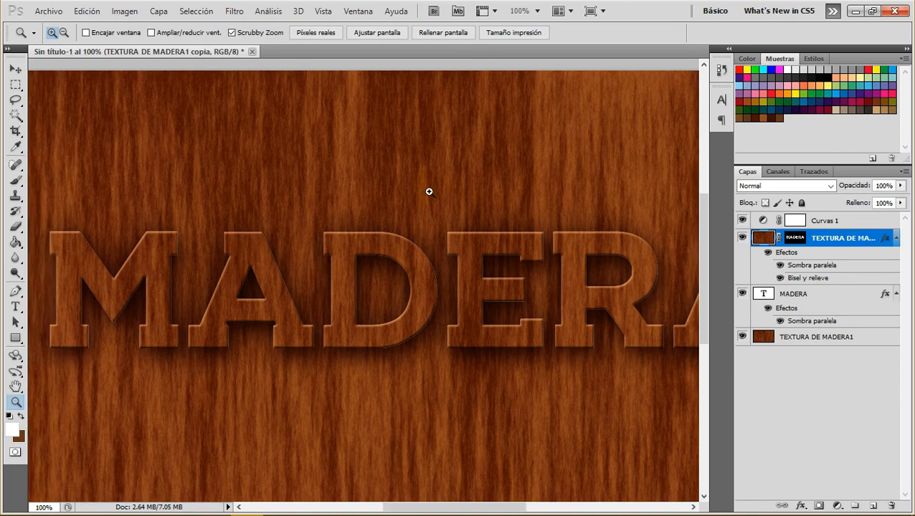
pyautogui.rightClick(867, 236)
pyautogui.click(733, 218)
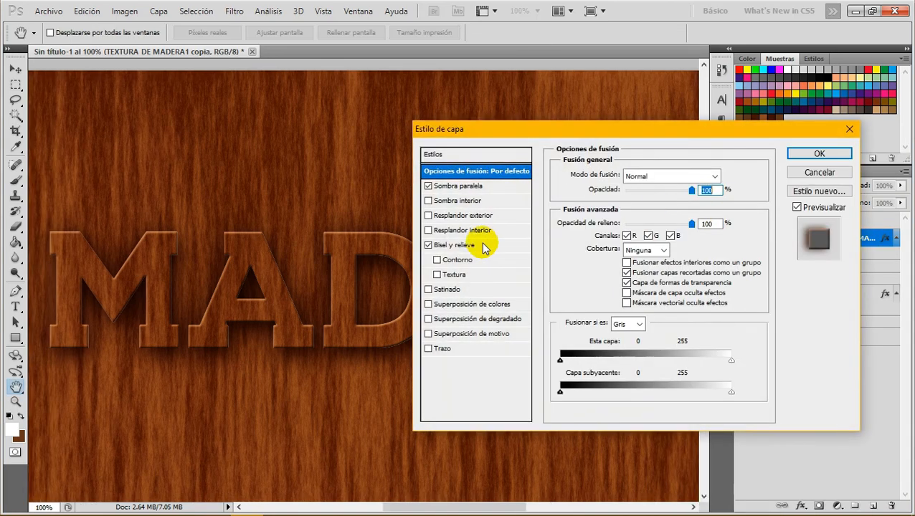
pyautogui.click(437, 245)
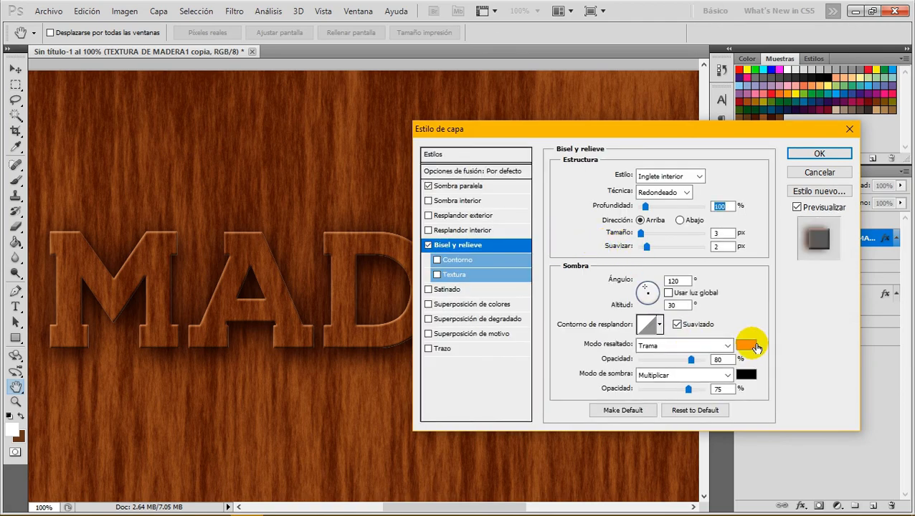
pyautogui.click(747, 346)
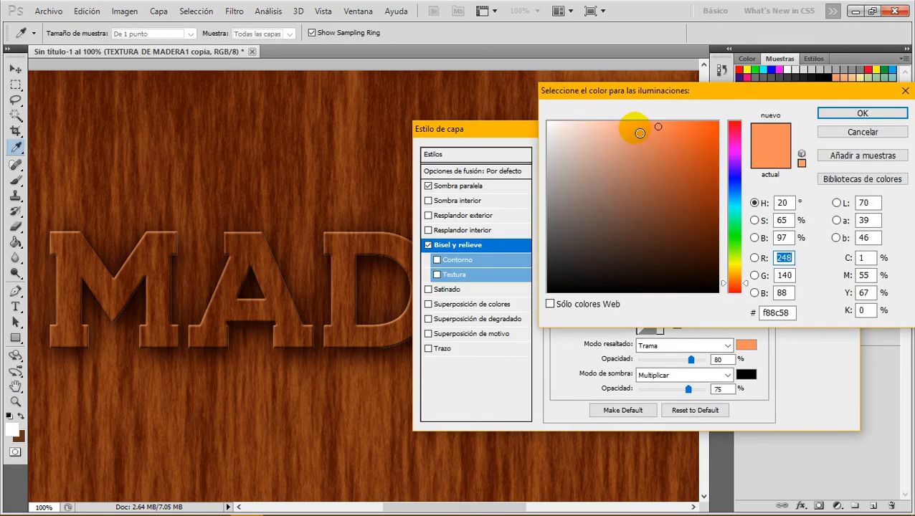
pyautogui.click(637, 131)
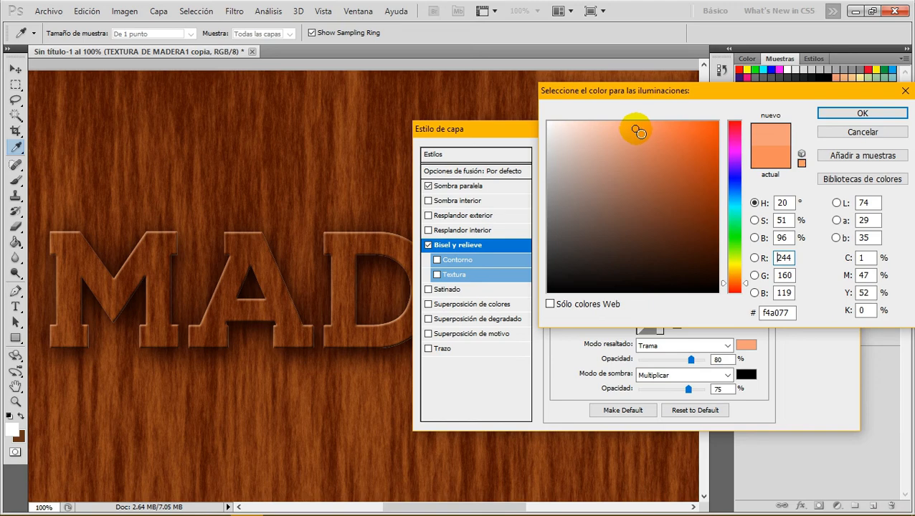
pyautogui.click(781, 312)
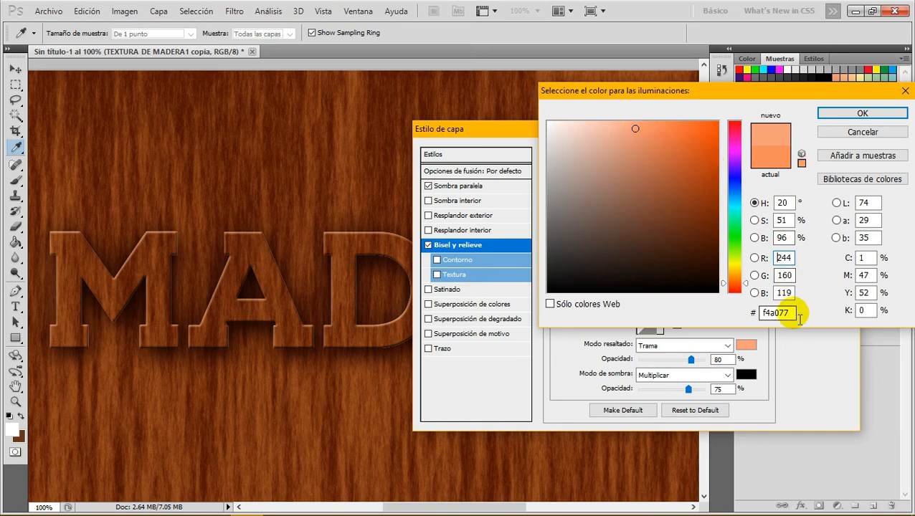
pyautogui.click(857, 114)
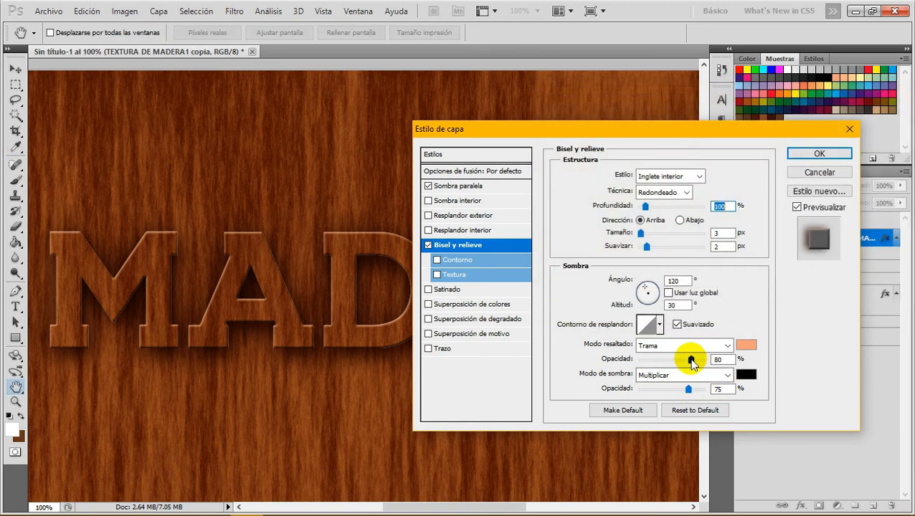
# Step: Set the bevel's highlight opacity to 86%, apply the style, and view the lettering at actual pixels with the interface panels hidden
pyautogui.moveTo(691, 361); pyautogui.dragTo(695, 361)
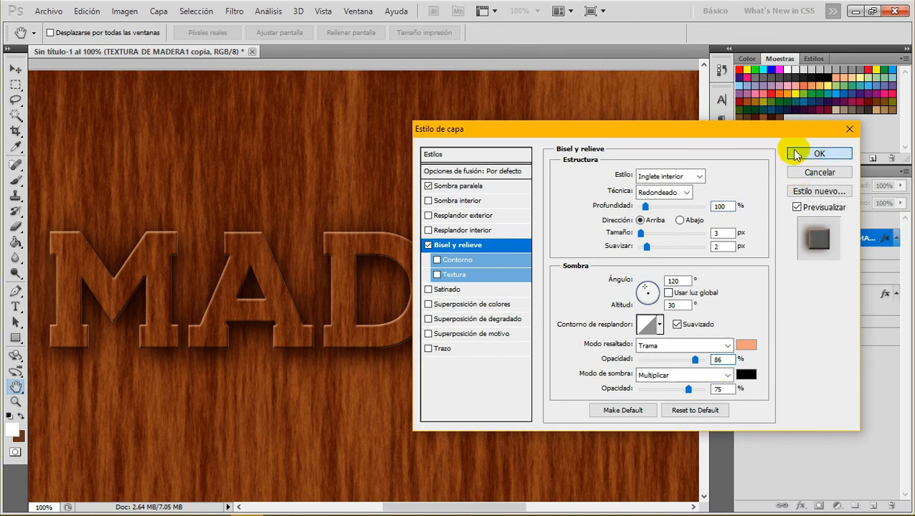
pyautogui.click(818, 153)
pyautogui.press('z')
pyautogui.hotkey('ctrl', '-')
pyautogui.click(321, 32)
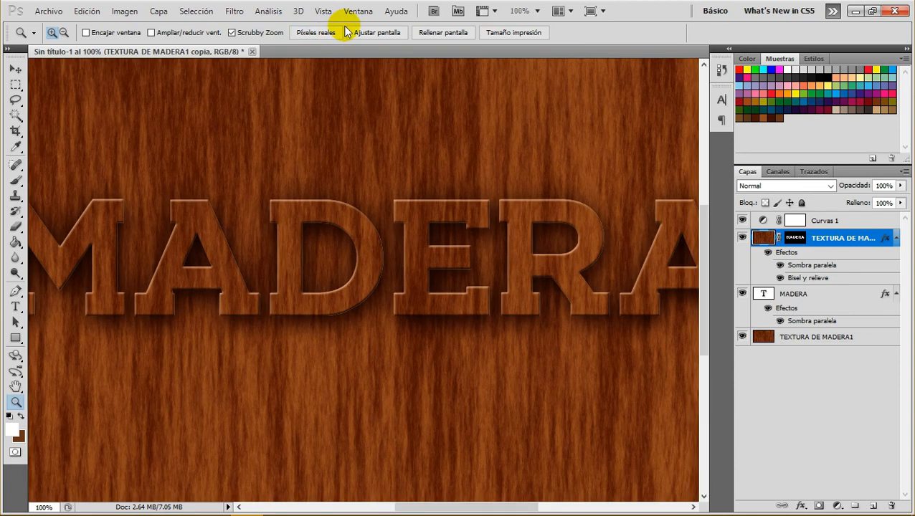
pyautogui.press('Tab')
pyautogui.scroll(1, 632, 192)
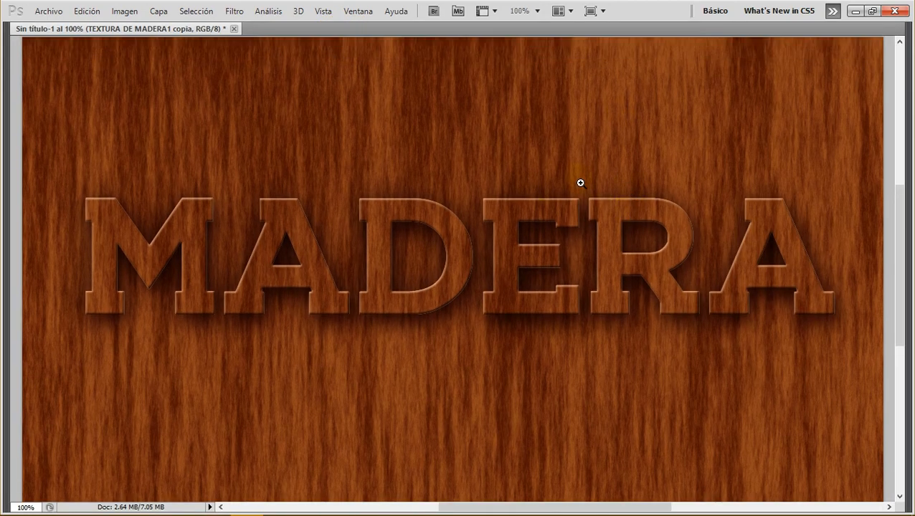